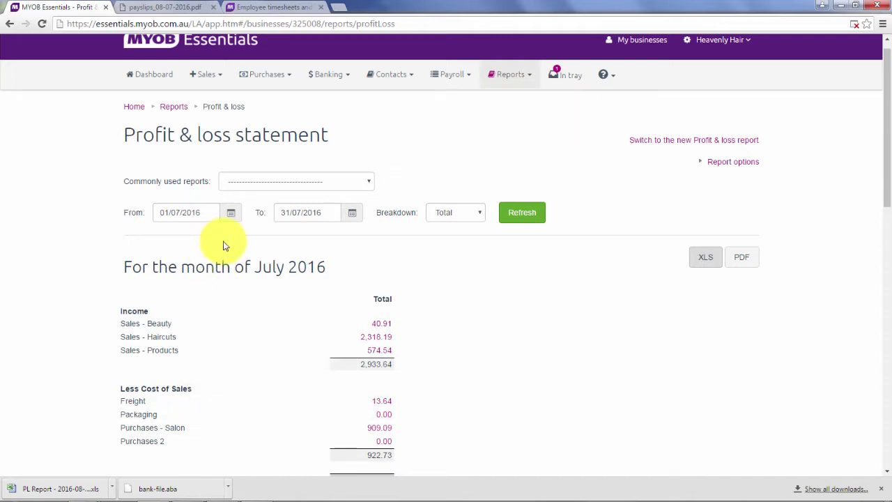
Leave the Profit & loss statement and open the list of all reports
click(511, 74)
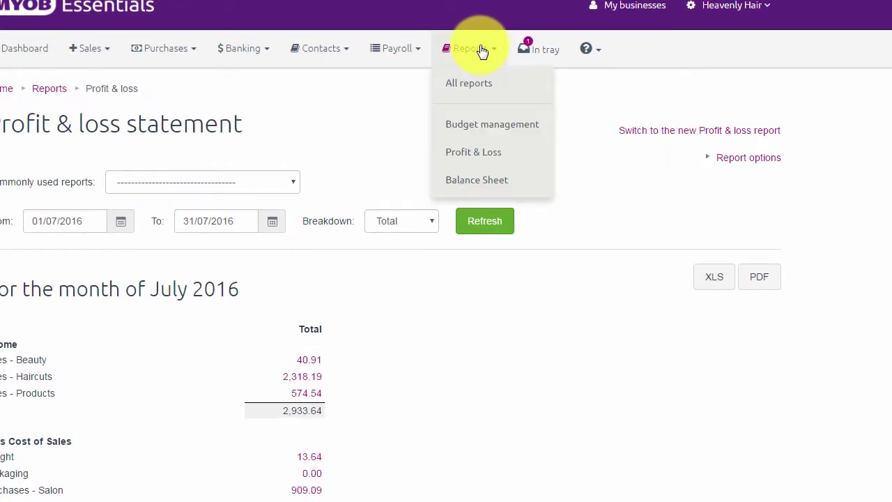
scroll(479, 87, down, 1)
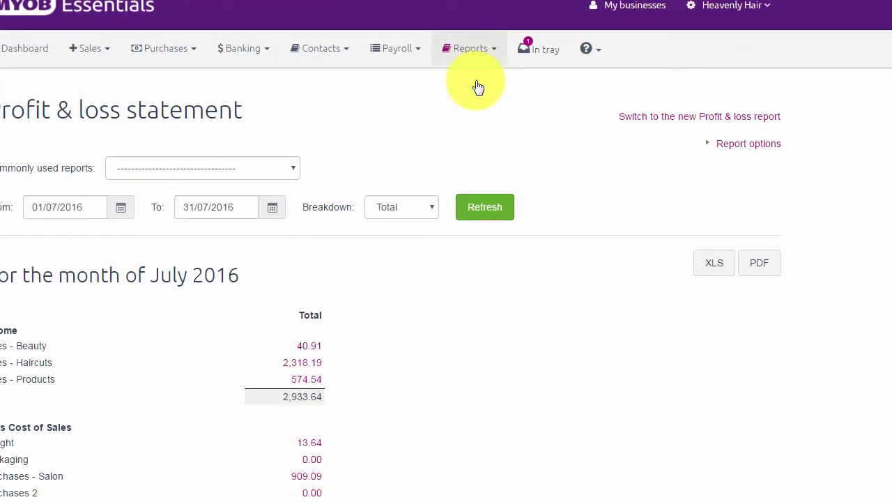
scroll(109, 120, down, 1)
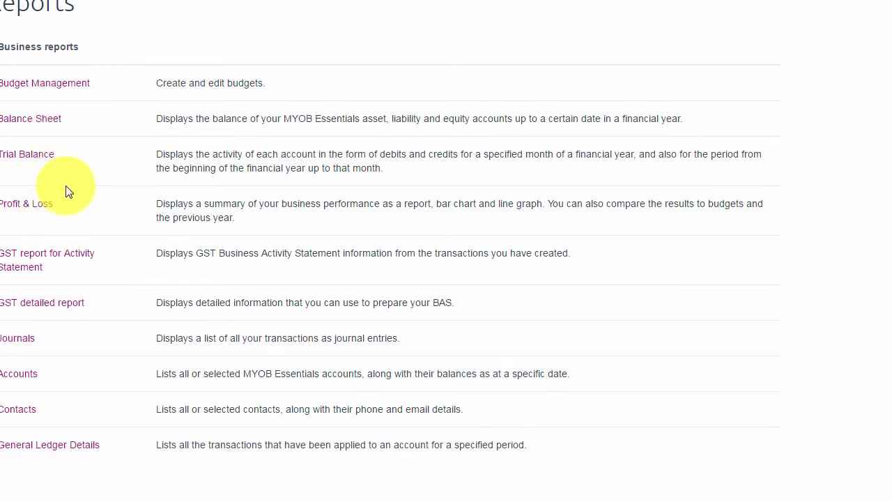
Look through the available business, banking, payroll, sales and bills reports
scroll(69, 192, down, 3)
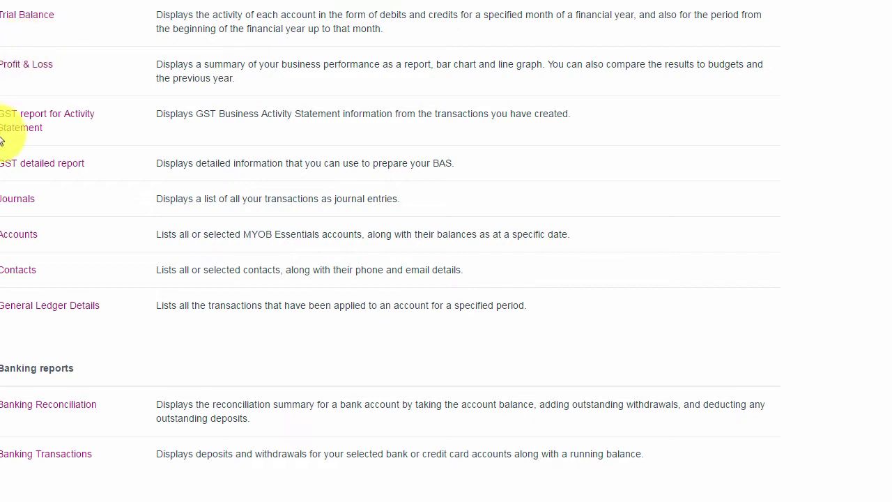
scroll(76, 159, down, 5)
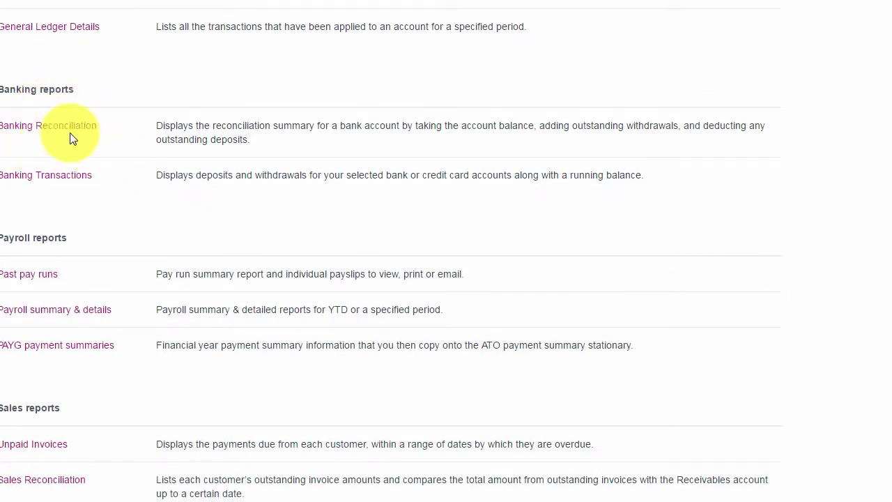
scroll(73, 136, down, 3)
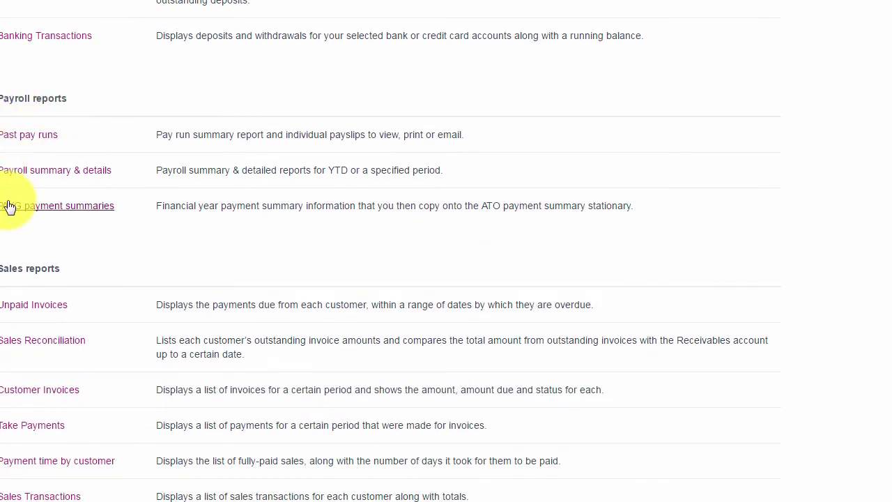
scroll(10, 207, down, 10)
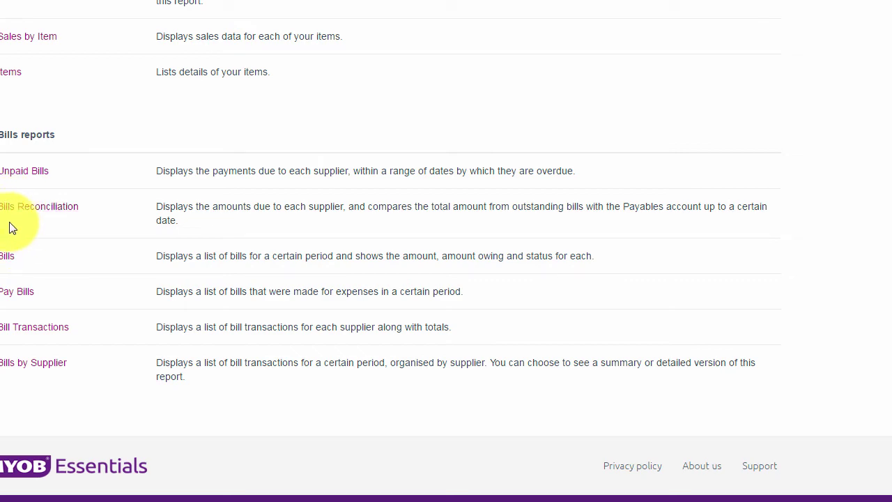
scroll(11, 227, up, 14)
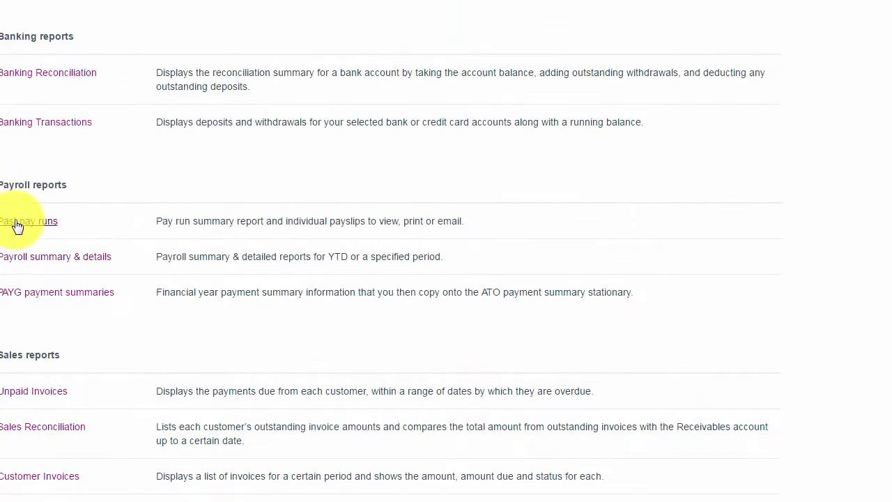
scroll(17, 227, up, 3)
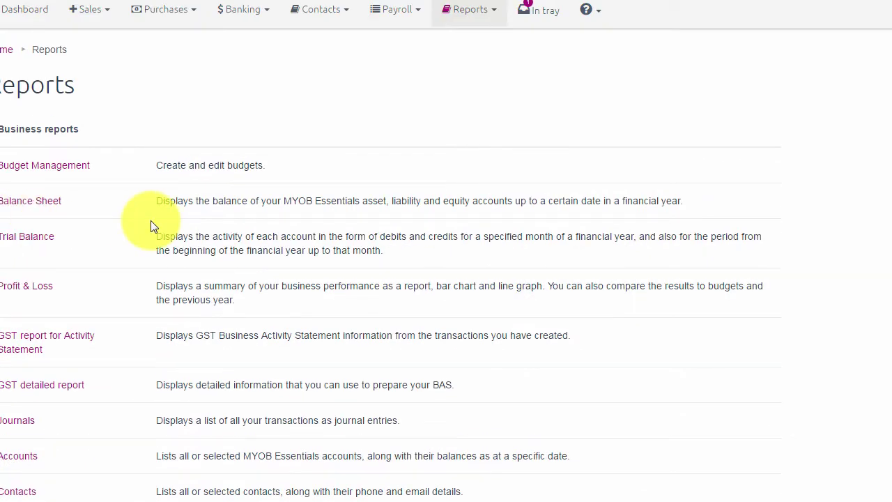
scroll(150, 225, down, 2)
scroll(154, 225, down, 1)
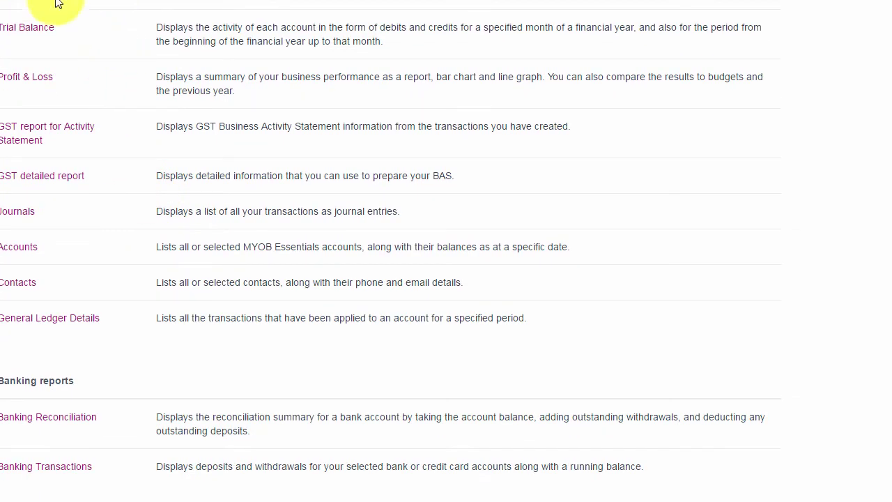
Open the GST detailed report and examine its date range and Sales and Income transactions
click(47, 181)
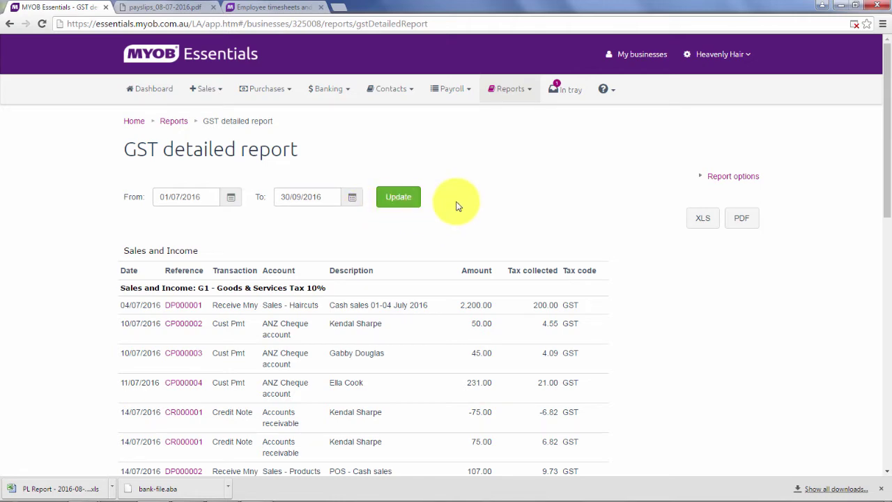
scroll(457, 206, down, 2)
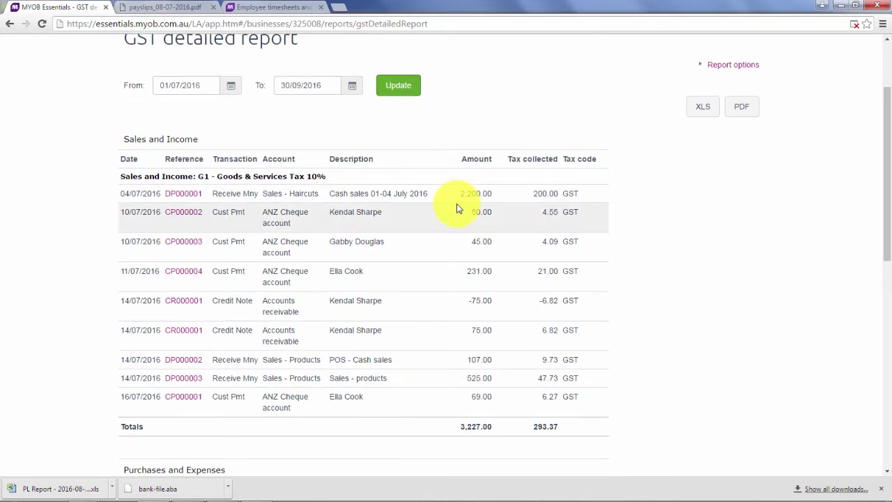
scroll(457, 208, down, 1)
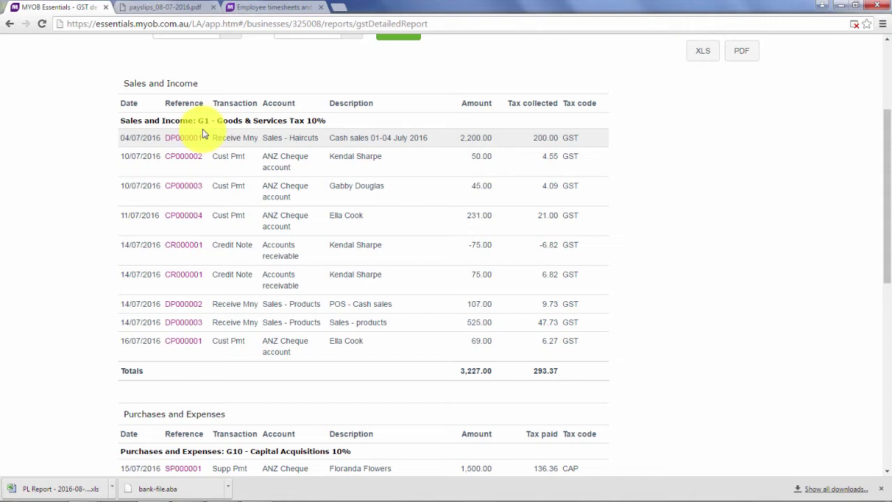
scroll(209, 140, up, 2)
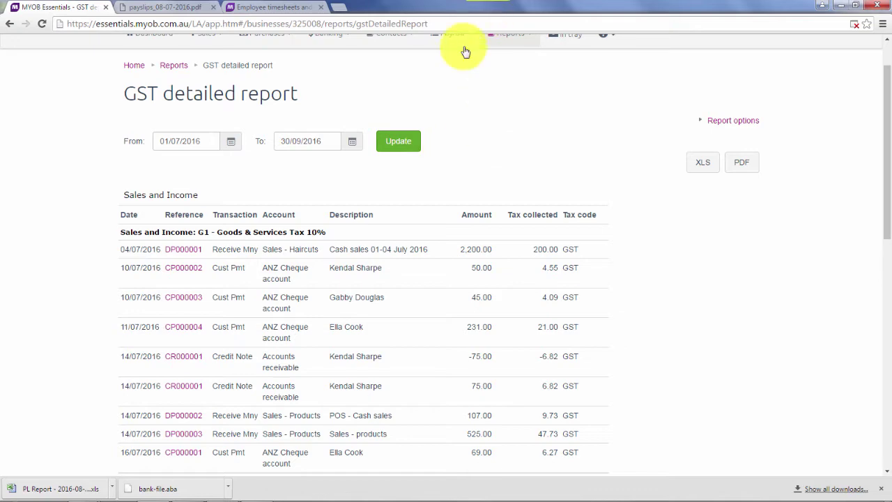
scroll(464, 110, down, 2)
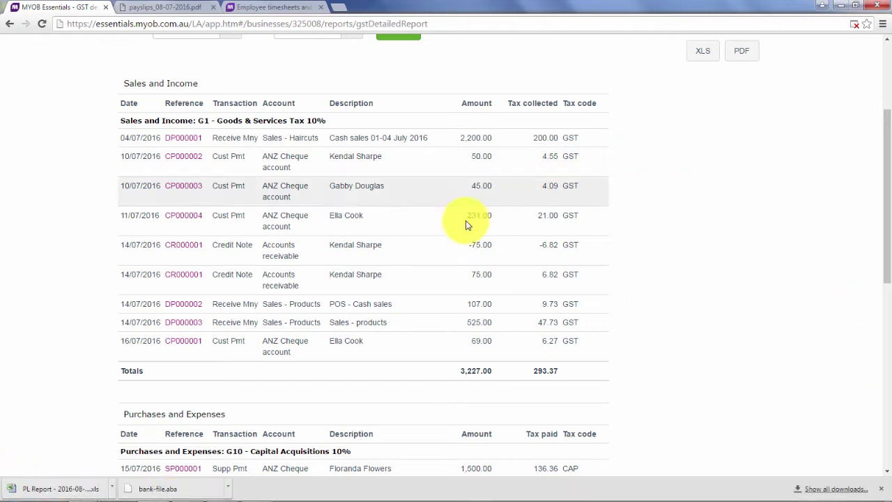
Inspect the receive money transaction DP000001 behind the haircut sales, and return to the report without changing it
click(183, 139)
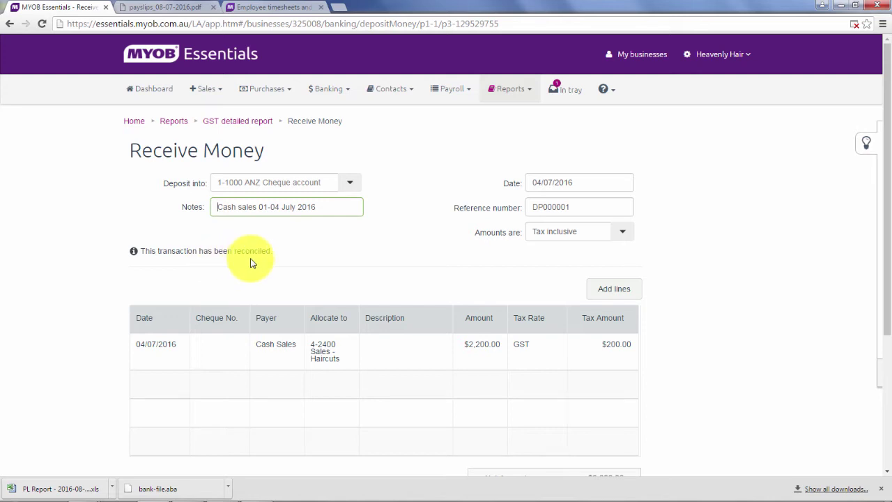
scroll(328, 239, down, 3)
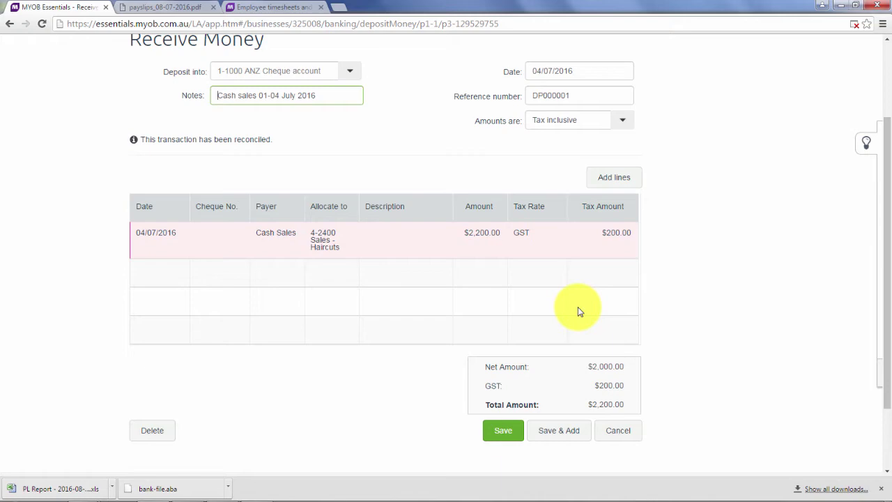
click(631, 430)
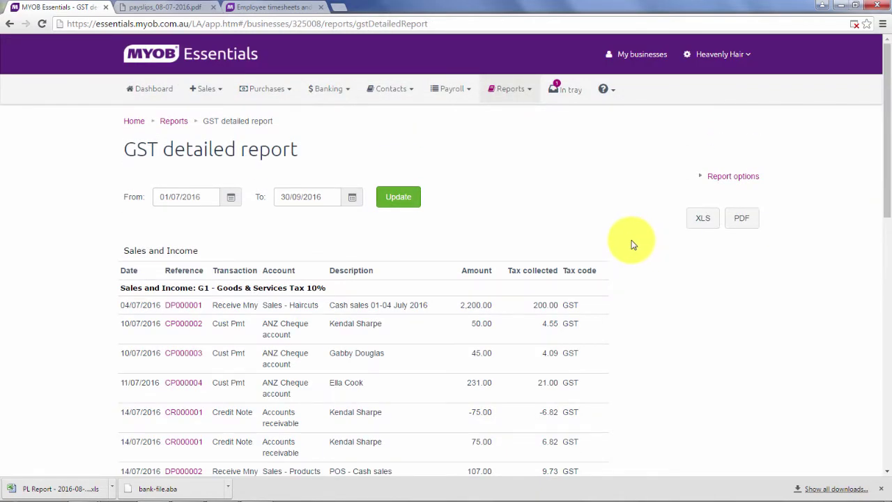
Review the Purchases and Expenses groups and recheck the sales section of the GST detailed report, dismissing the Windows colour scheme prompt
scroll(634, 244, down, 7)
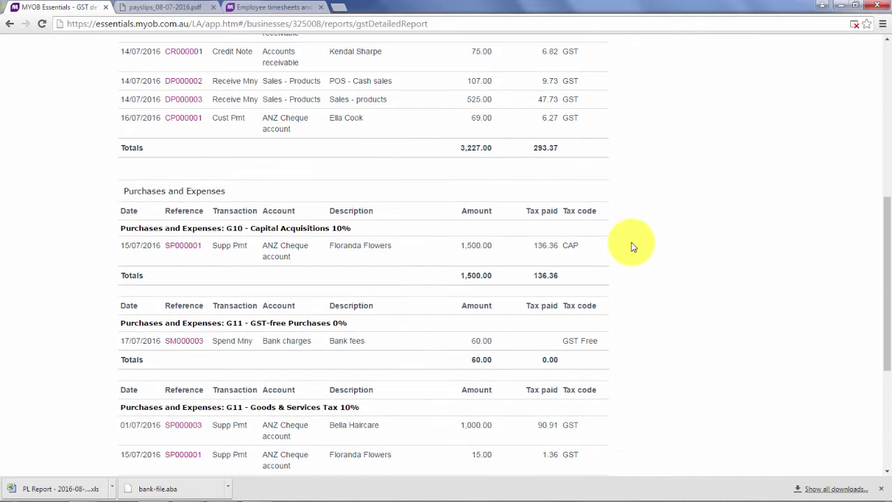
scroll(633, 246, down, 1)
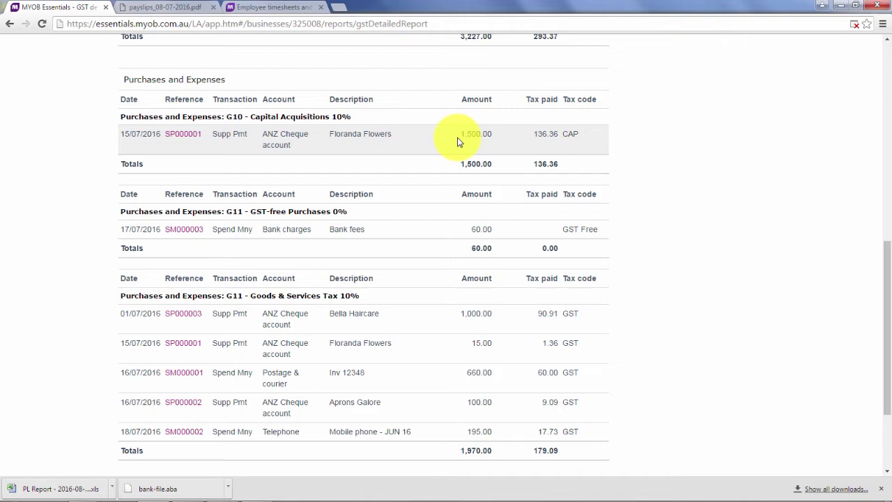
scroll(457, 143, down, 2)
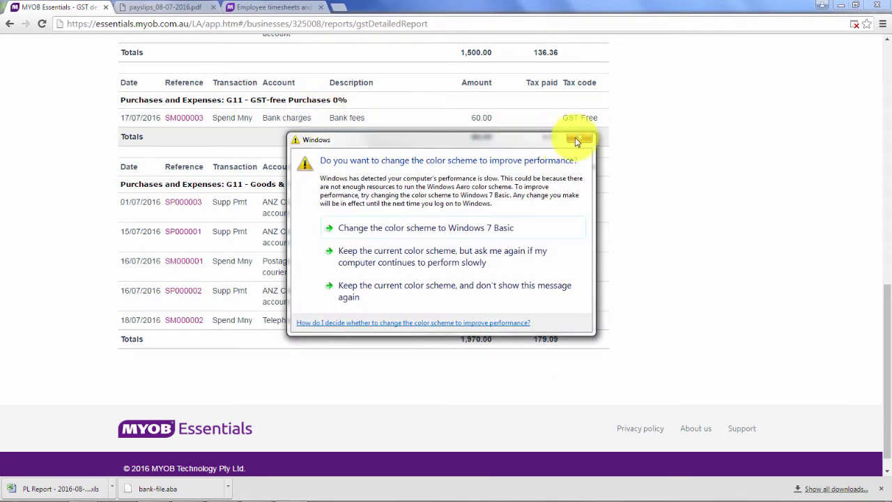
click(578, 137)
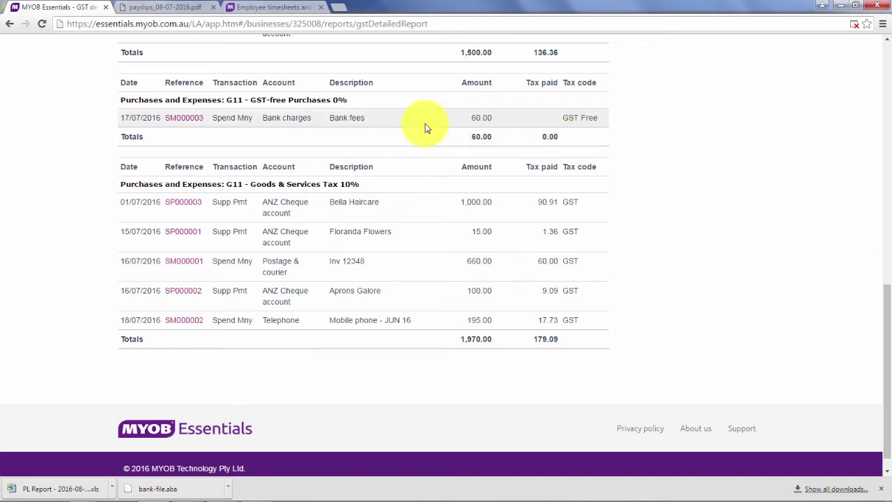
scroll(427, 128, down, 1)
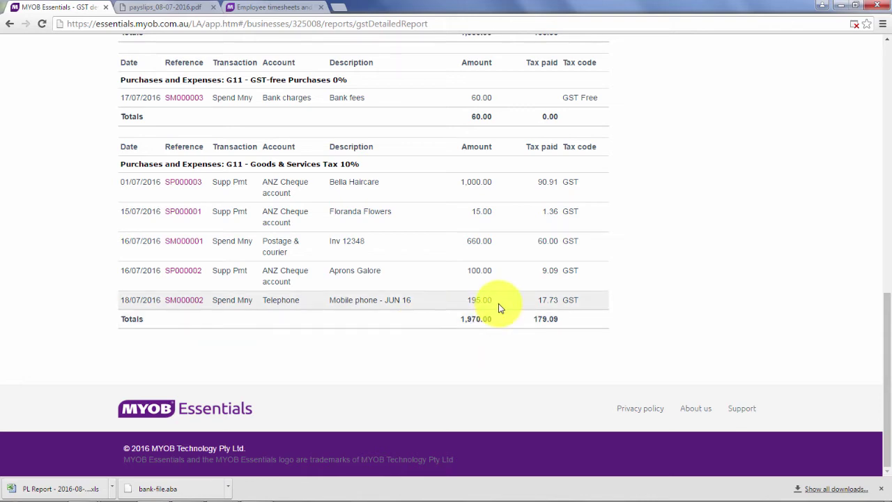
scroll(509, 335, up, 2)
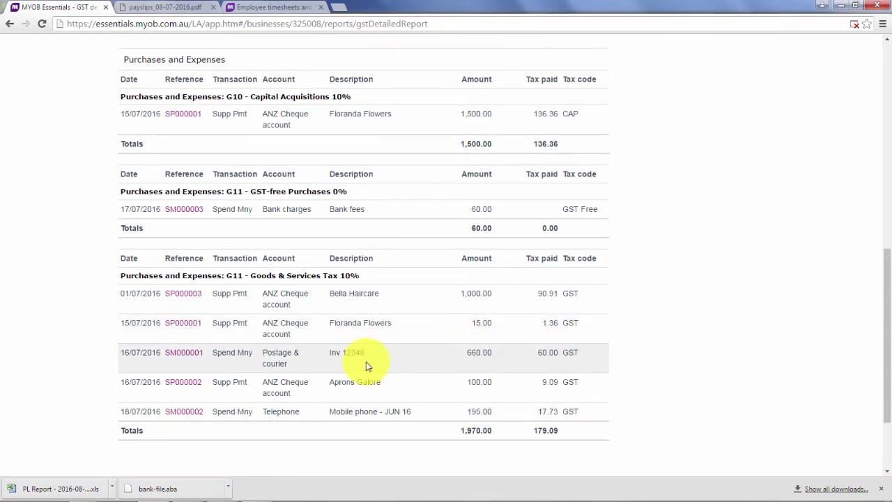
scroll(368, 366, up, 6)
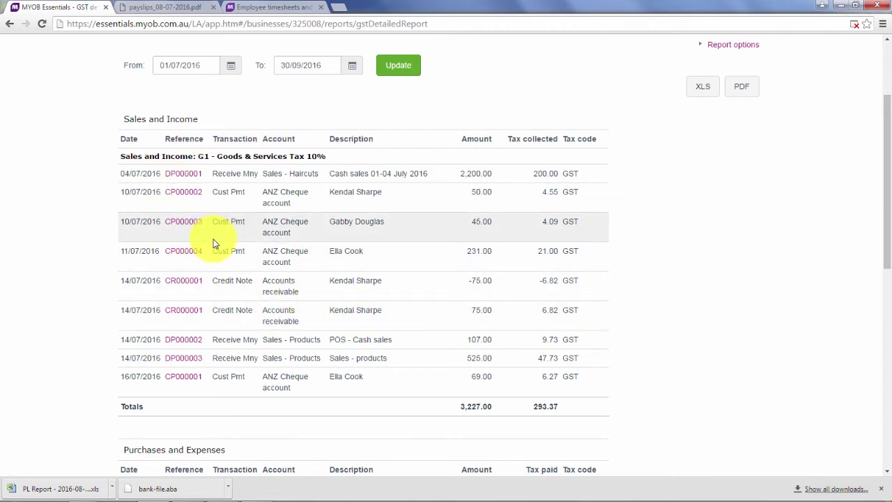
scroll(213, 243, down, 3)
scroll(293, 259, down, 2)
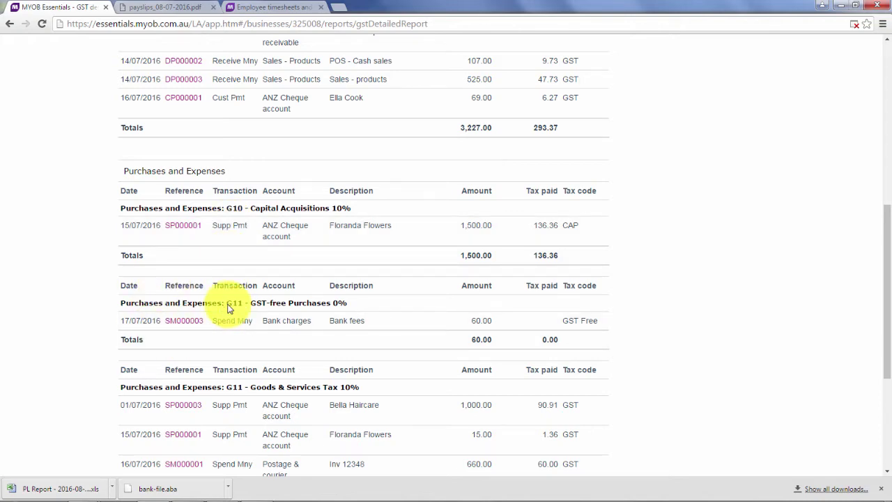
scroll(230, 309, down, 3)
scroll(245, 303, up, 10)
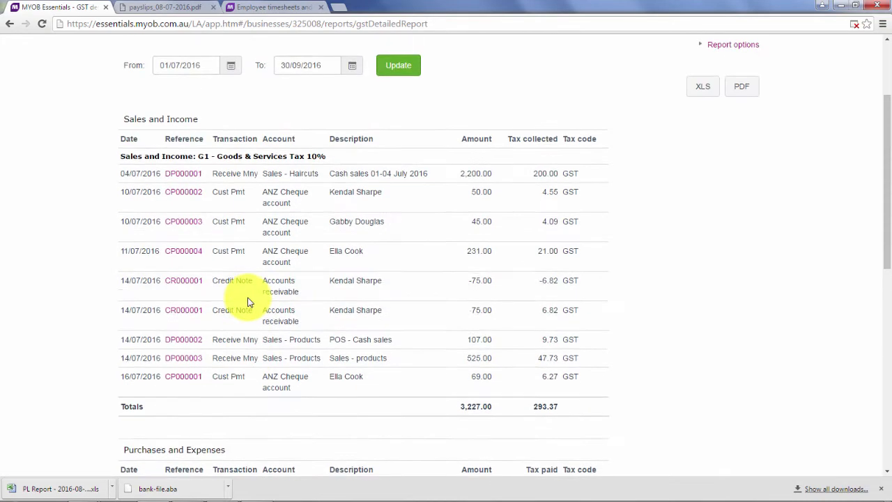
click(733, 227)
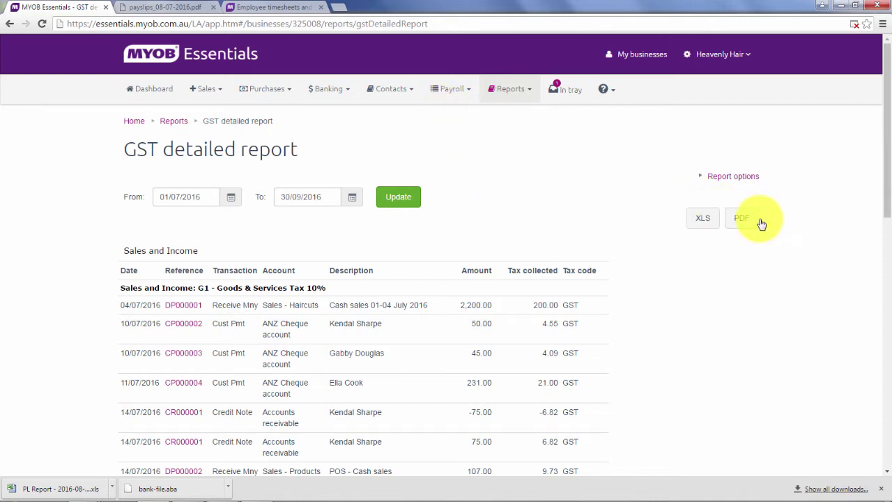
Open the GST report for Activity Statement and generate it for 01/07/2016 to 30/09/2016 on a cash basis
click(512, 91)
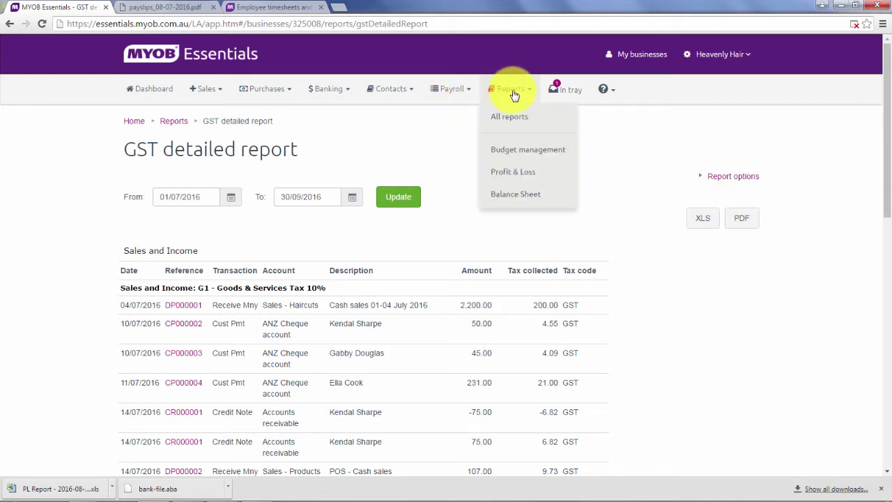
click(506, 118)
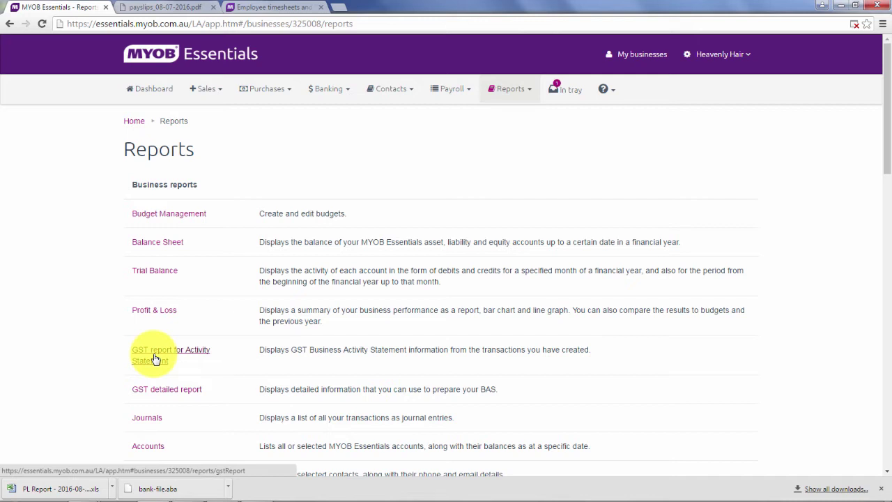
click(154, 359)
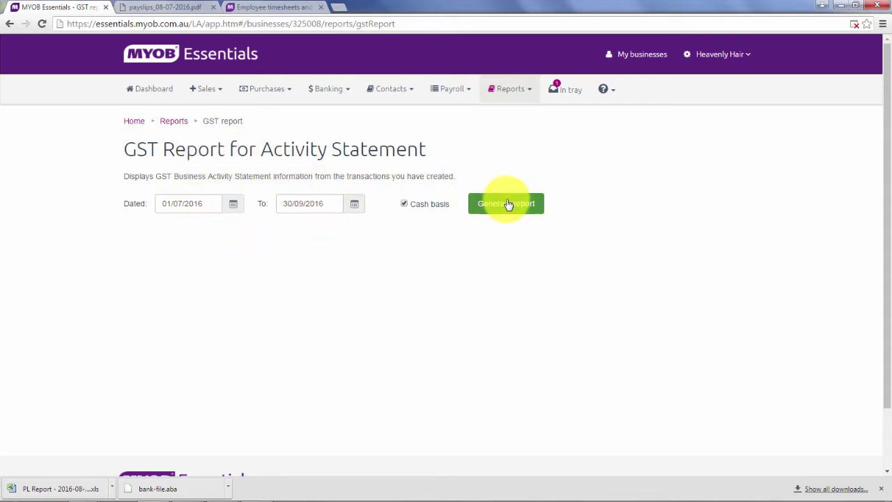
click(404, 204)
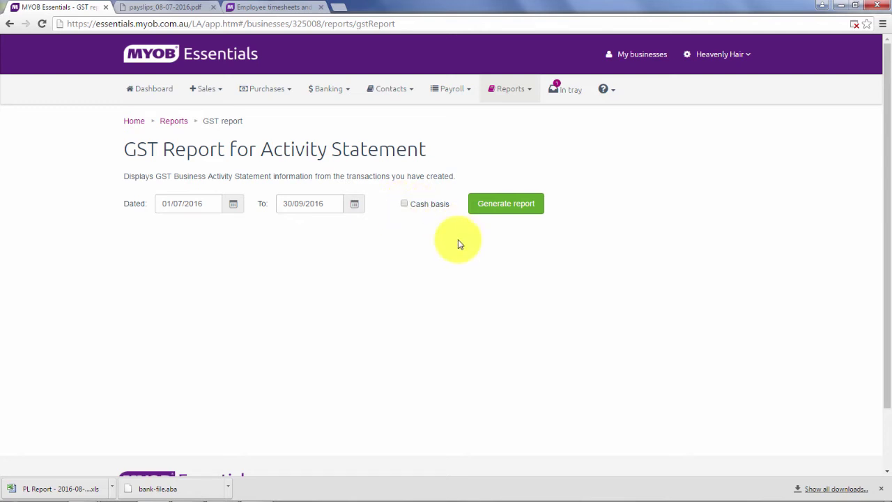
click(404, 203)
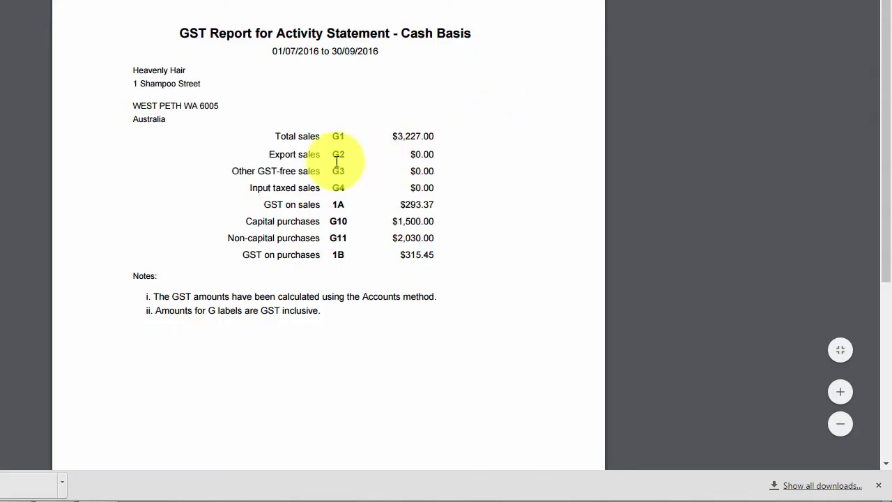
Enlarge the generated GST report and review its amounts for labels G1 to 1B and the notes
click(853, 394)
click(854, 395)
click(853, 394)
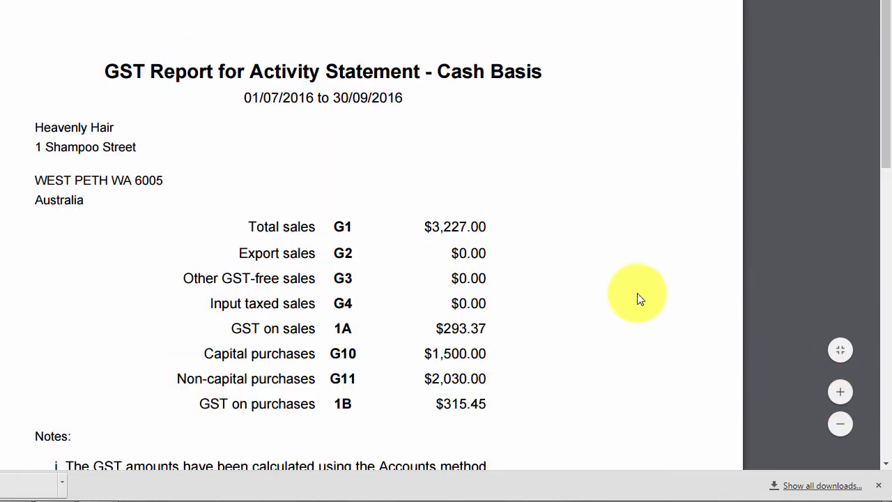
scroll(640, 300, down, 2)
scroll(640, 300, up, 1)
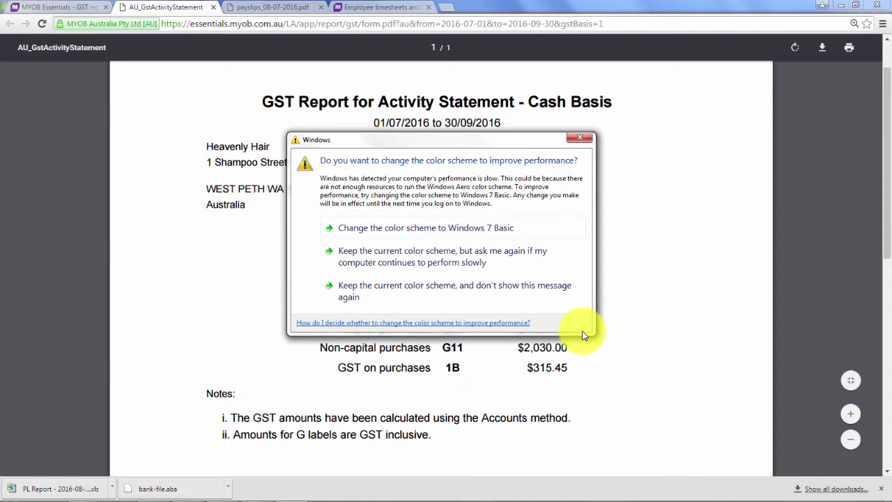
Dismiss the Windows colour scheme prompt, and return to the MYOB Essentials dashboard to view the GST refund figure
click(584, 140)
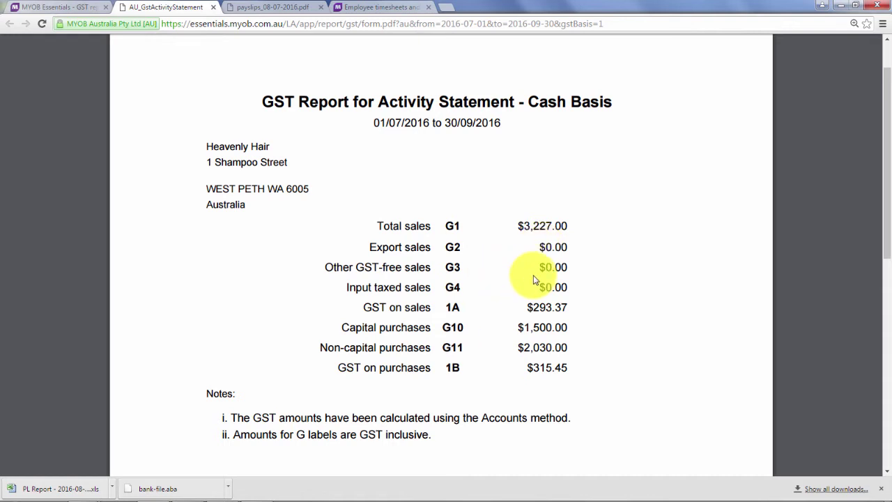
scroll(509, 350, down, 3)
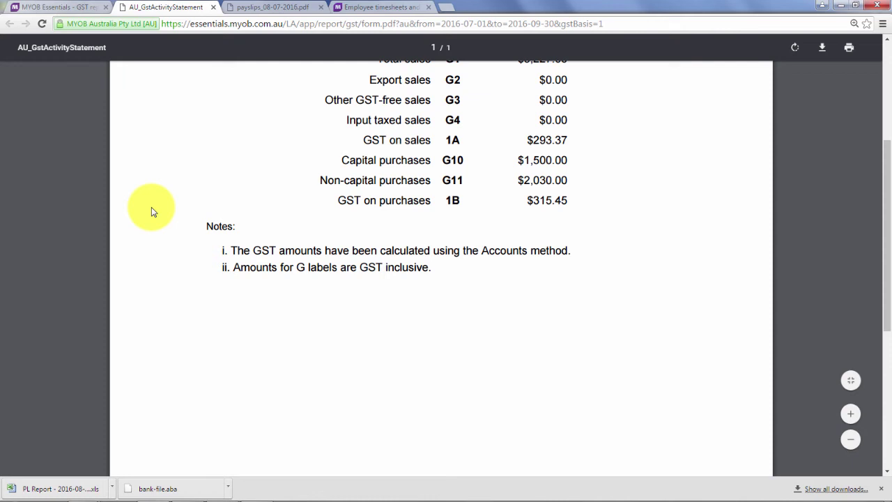
click(80, 9)
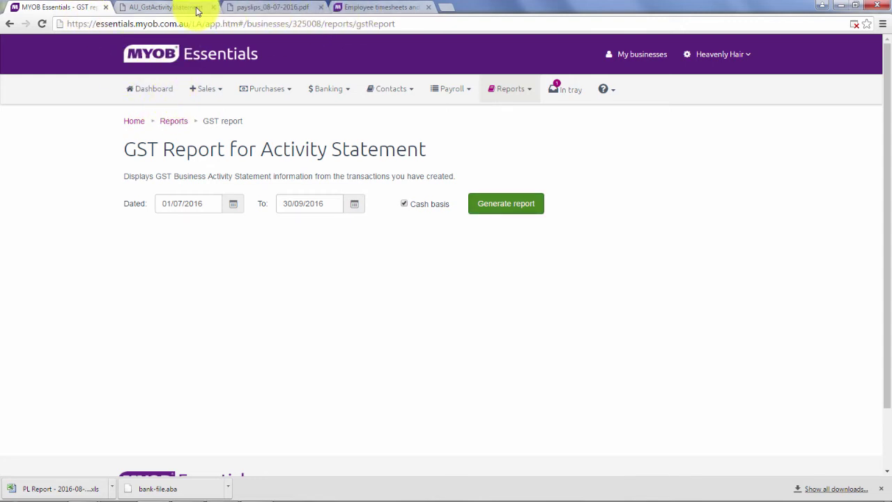
click(159, 91)
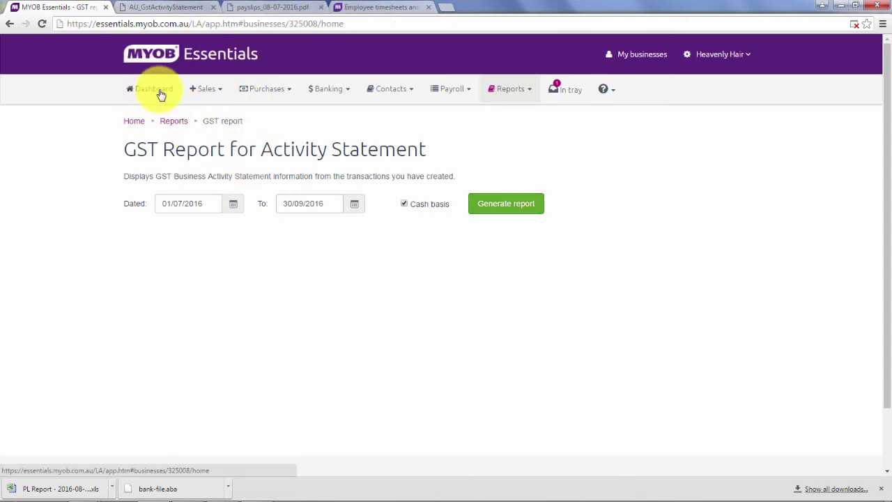
scroll(243, 267, down, 3)
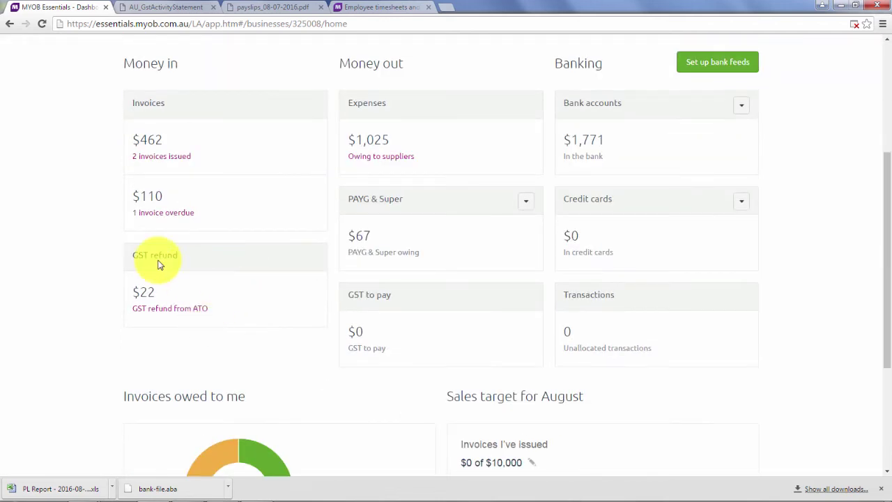
Open the detailed report behind the GST refund from the ATO and review its sales and purchases groups
click(179, 311)
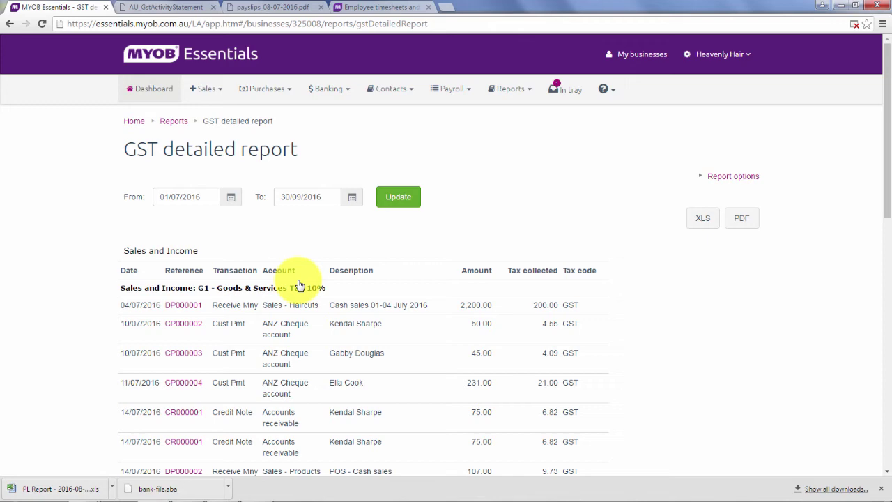
scroll(296, 279, down, 2)
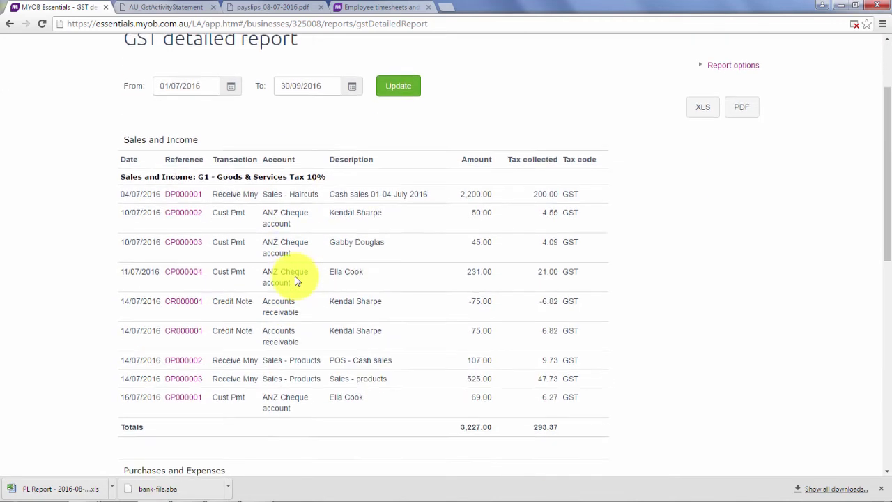
scroll(412, 314, down, 1)
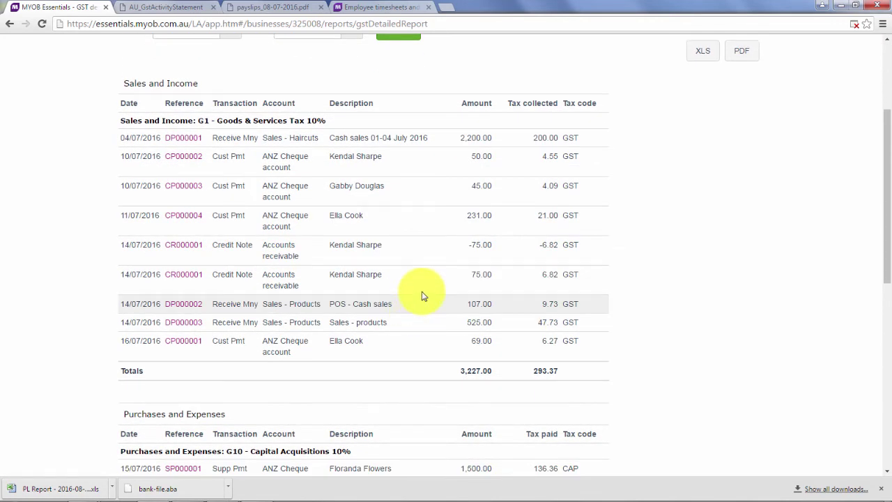
scroll(422, 297, down, 6)
scroll(423, 299, up, 1)
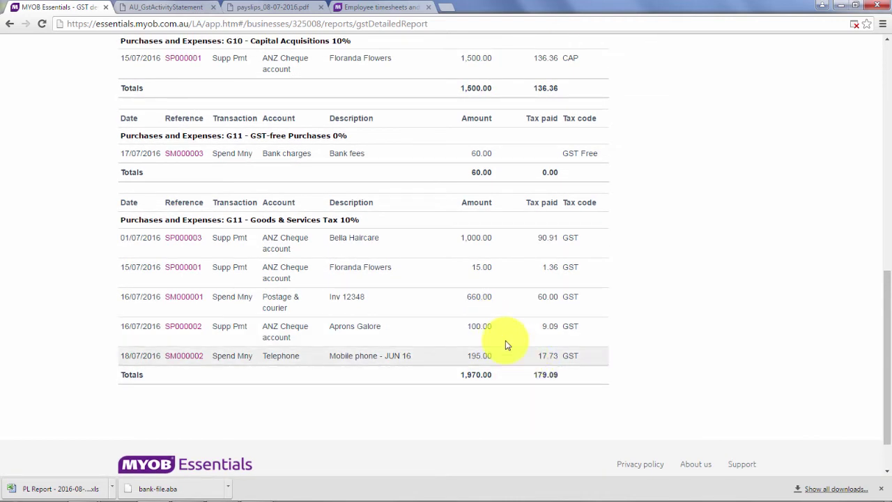
Open the Balance Sheet report and examine its current liabilities for GST collected and GST paid
click(9, 24)
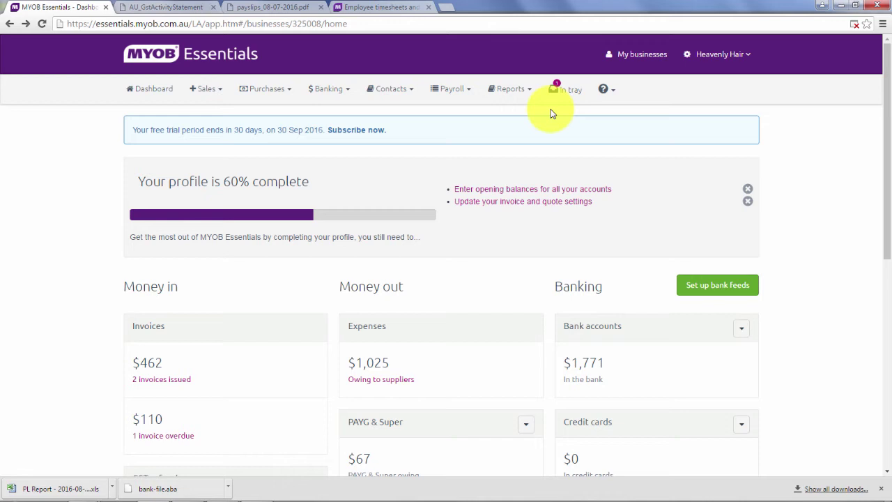
click(520, 91)
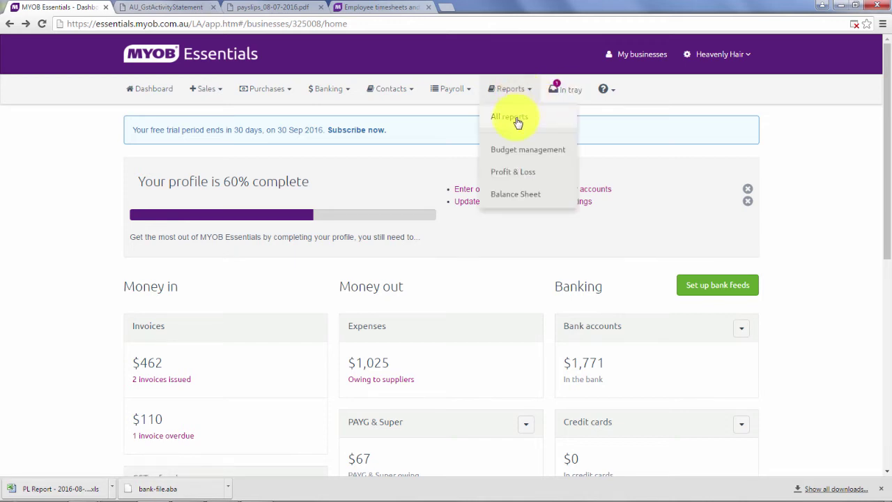
click(517, 198)
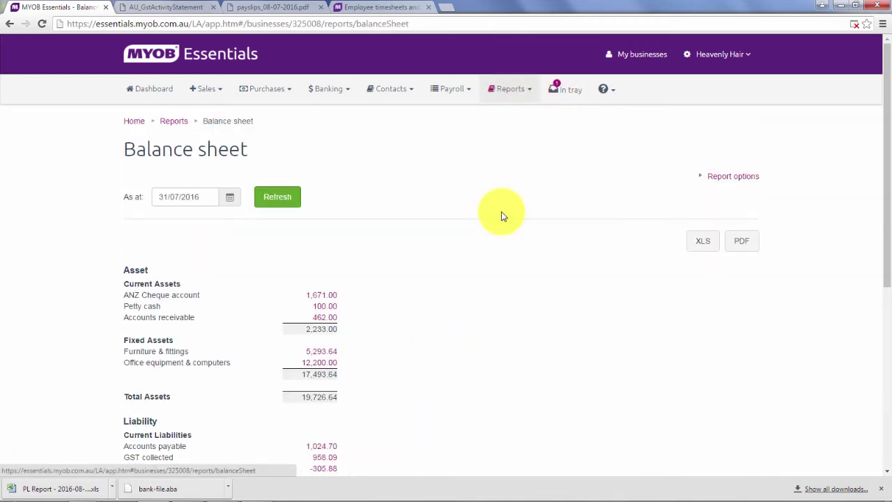
scroll(450, 244, down, 3)
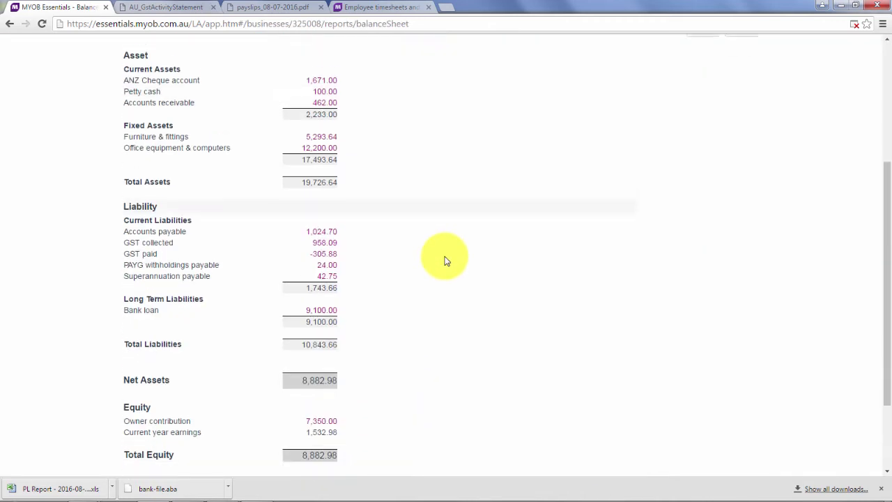
Inspect the transactions behind the balance sheet's GST collected amount, and close the transaction detail
click(328, 239)
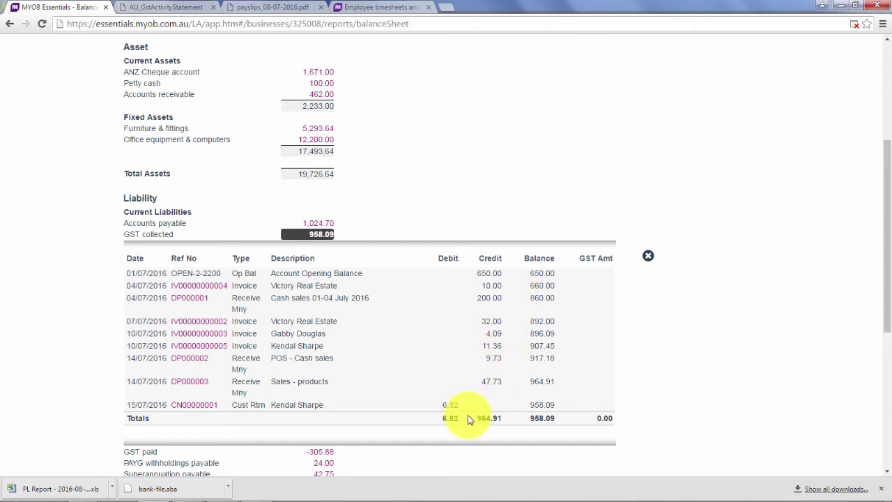
click(649, 257)
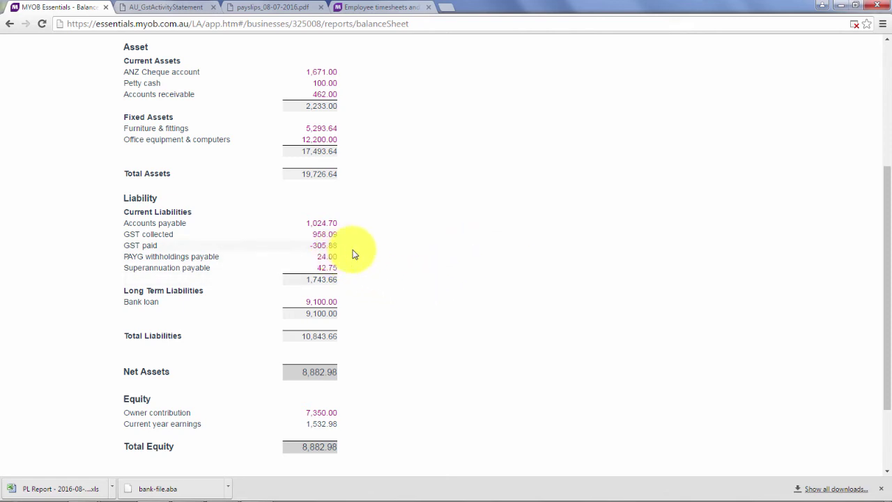
scroll(410, 302, up, 4)
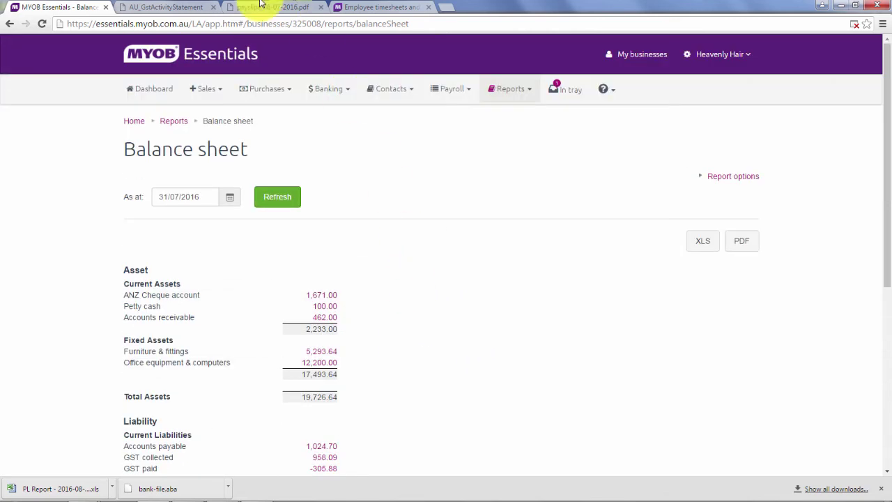
Compare the 1A GST on sales amount in the activity statement report with GST collected on the balance sheet
click(191, 9)
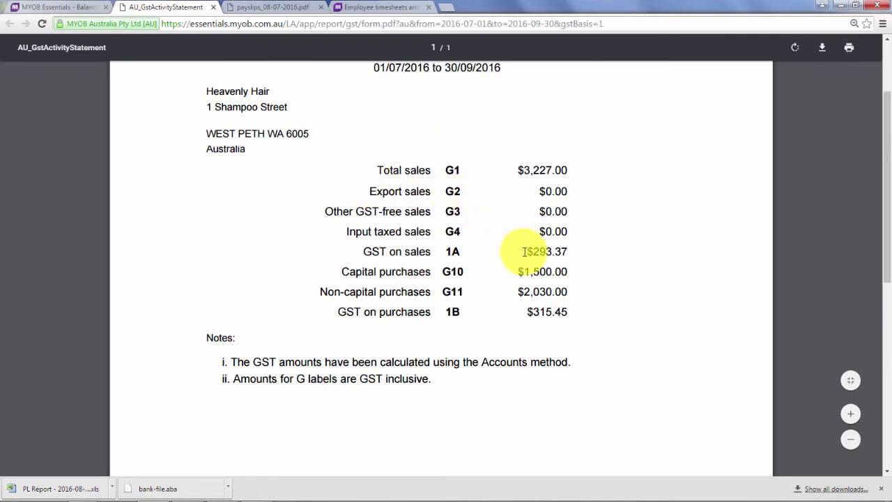
drag(529, 251, 569, 251)
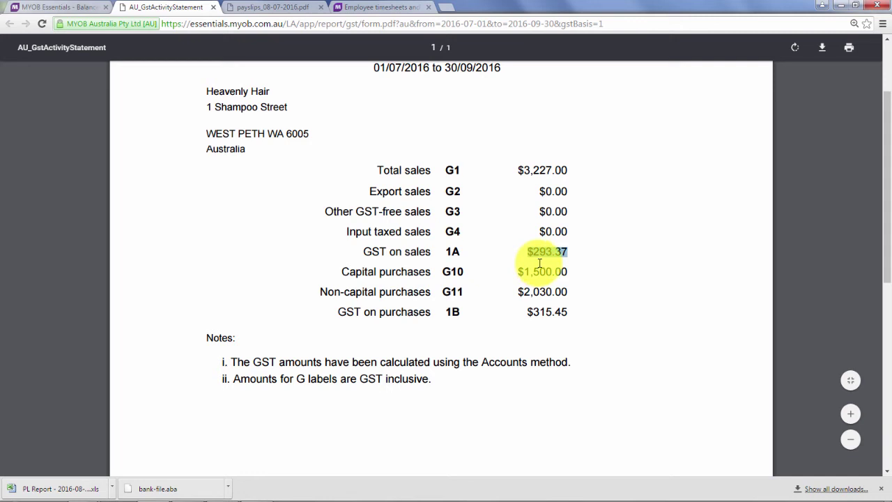
click(84, 9)
scroll(415, 252, down, 2)
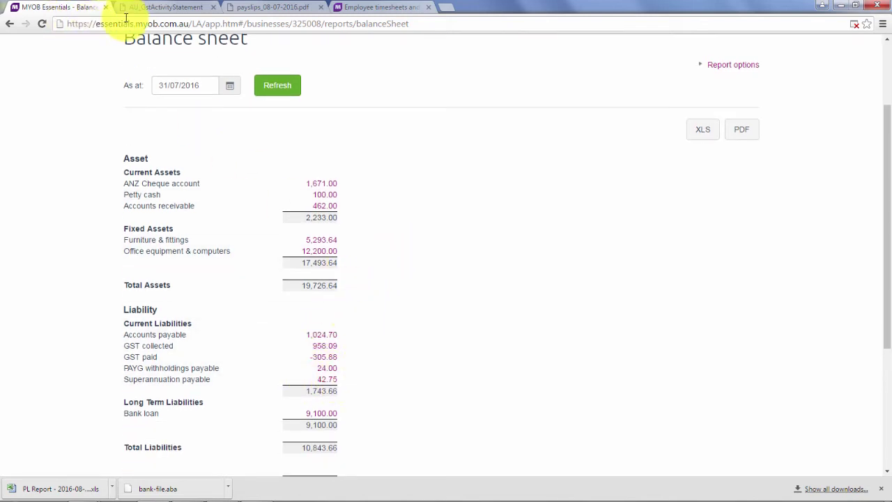
click(150, 8)
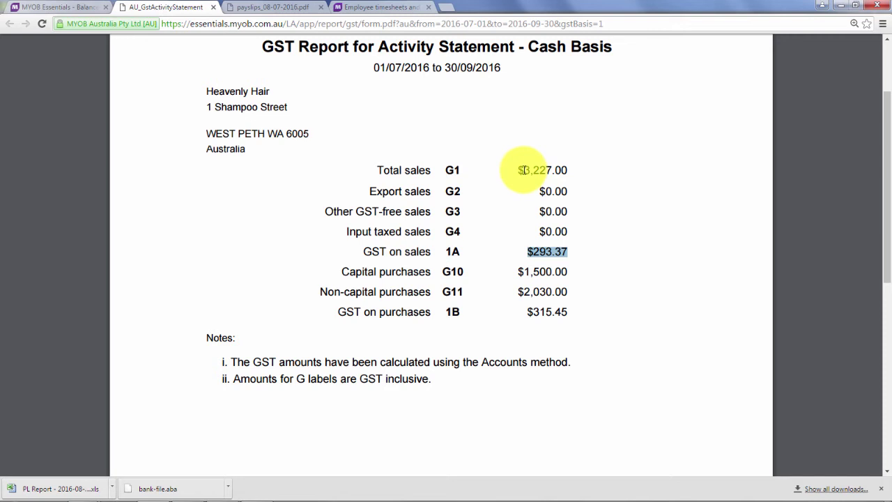
click(50, 10)
scroll(293, 146, up, 3)
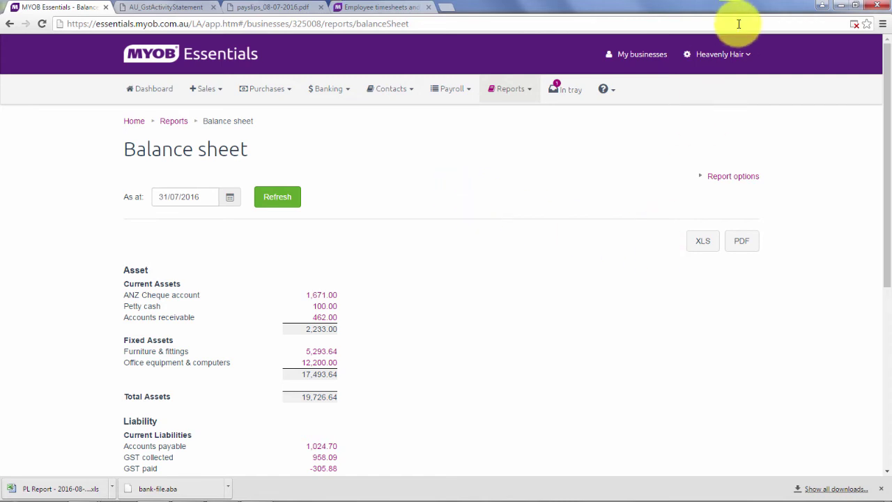
Switch to Excel and create a new blank workbook
click(858, 8)
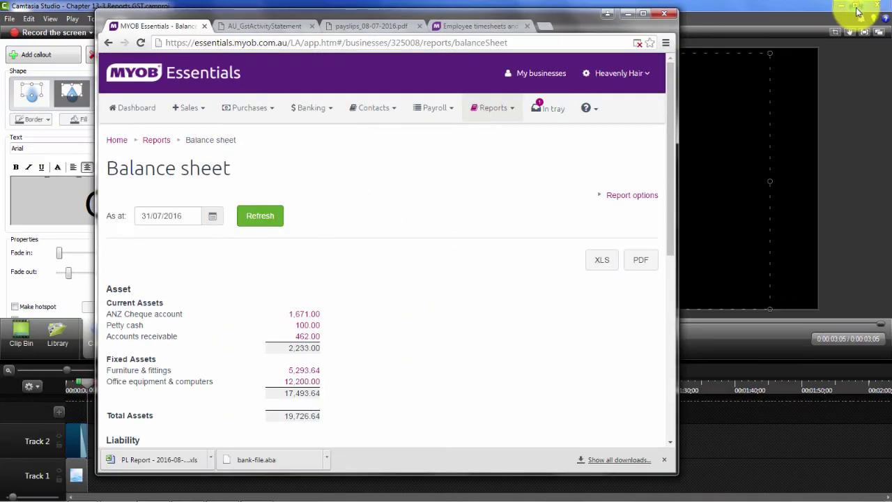
click(643, 15)
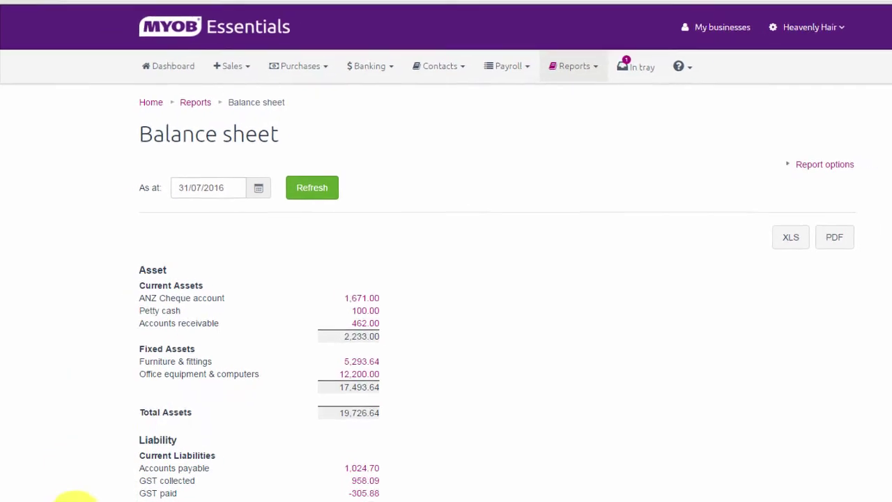
click(75, 498)
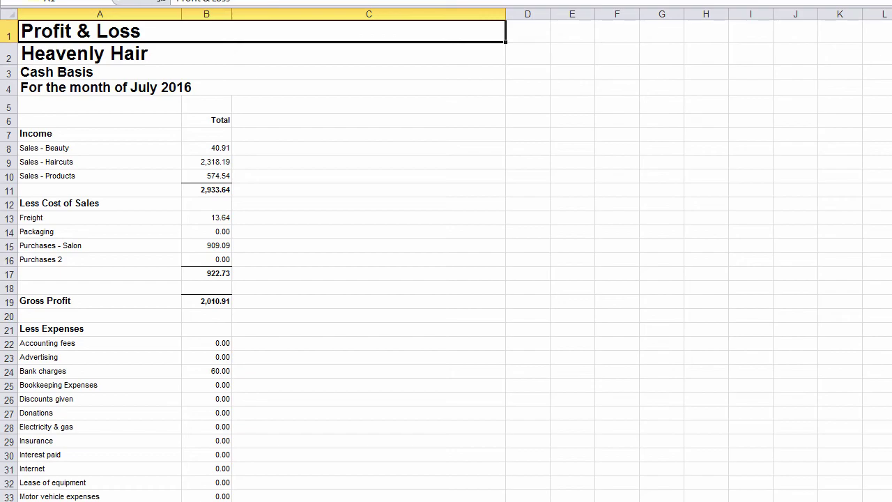
click(21, 1)
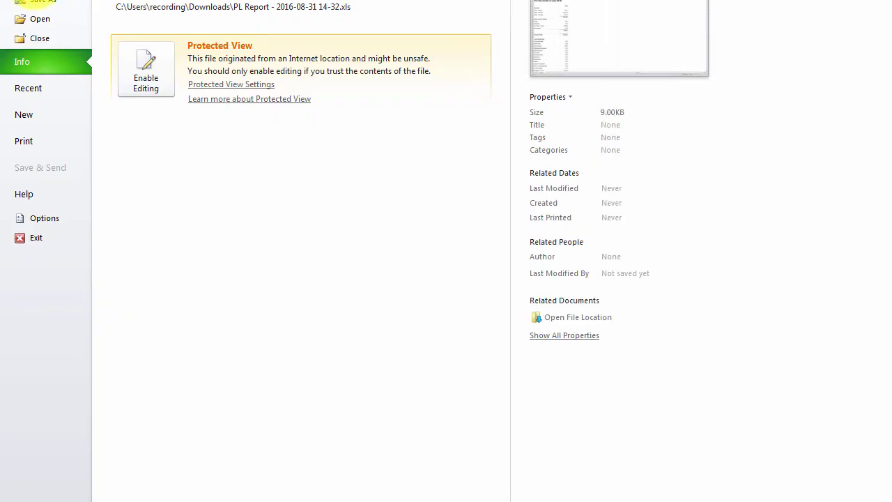
click(37, 110)
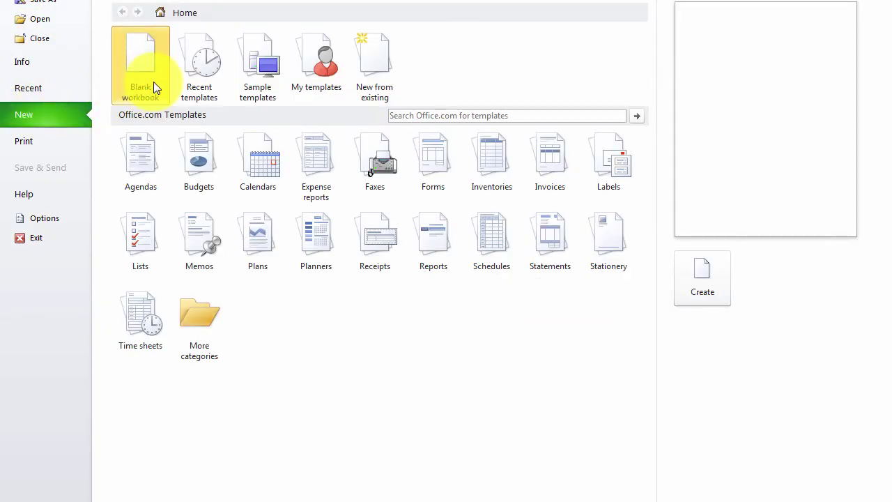
click(687, 281)
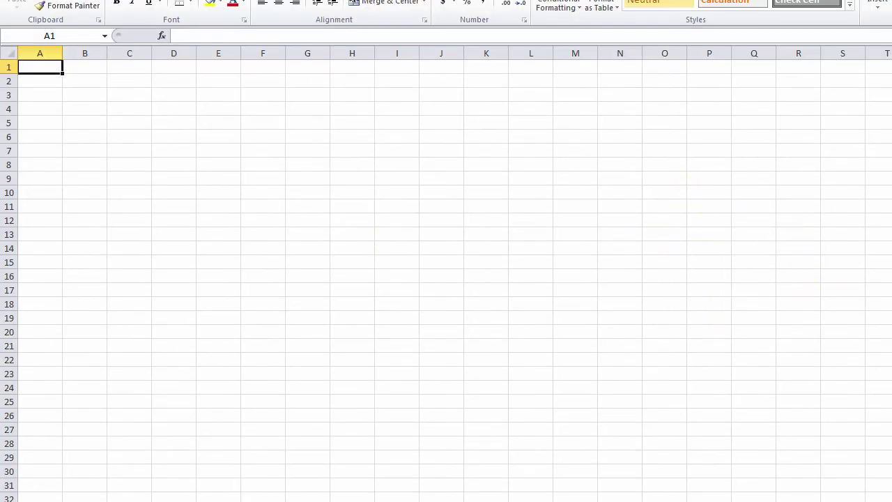
Enlarge the sheet view and enter the heading "ATO - BAS" in cell A1
scroll(446, 274, up, 5)
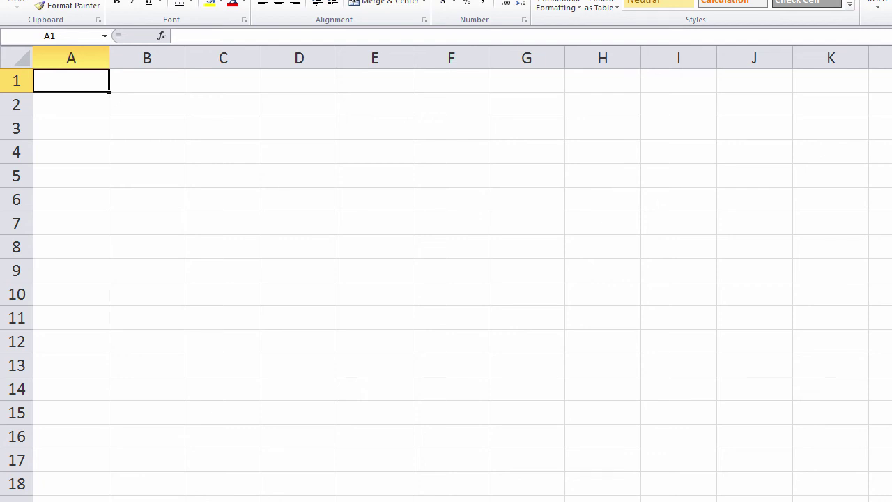
text(ATO -)
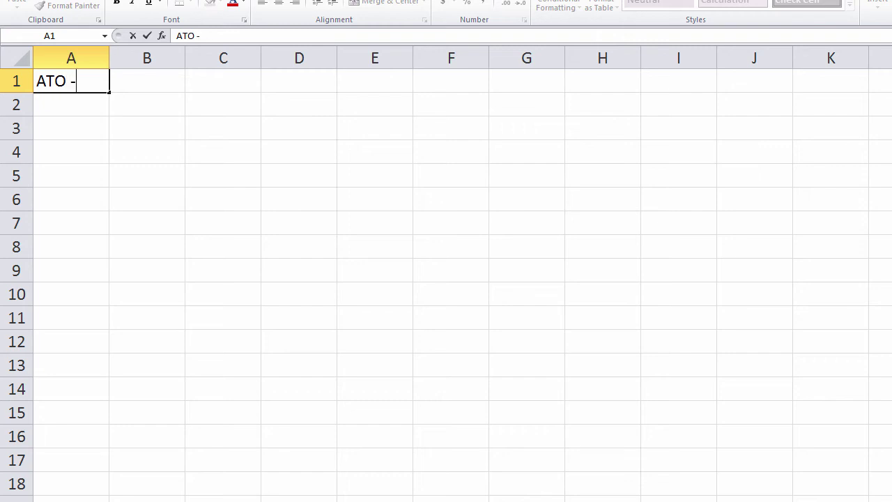
text( BAS)
key(Return)
key(Return)
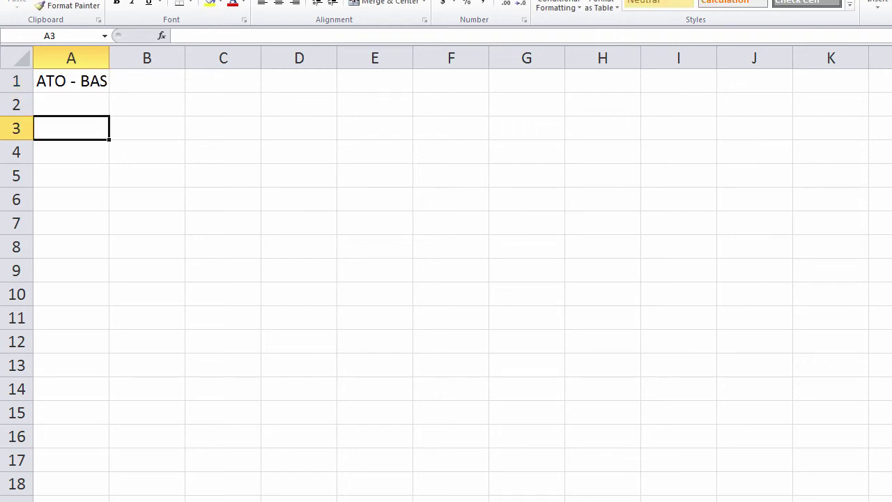
Enter the label "GST COLLECTED" in cell A3 and fit column A's width to it
text(g)
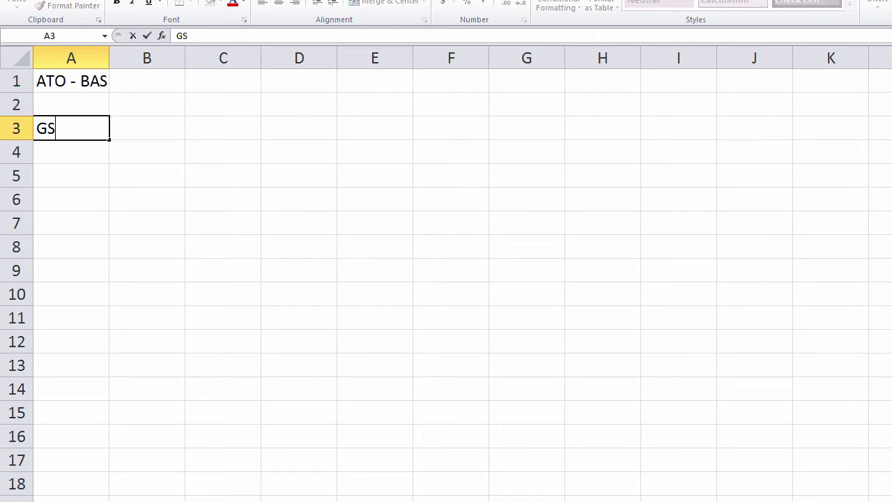
text(ST COLLECTEDD)
key(Return)
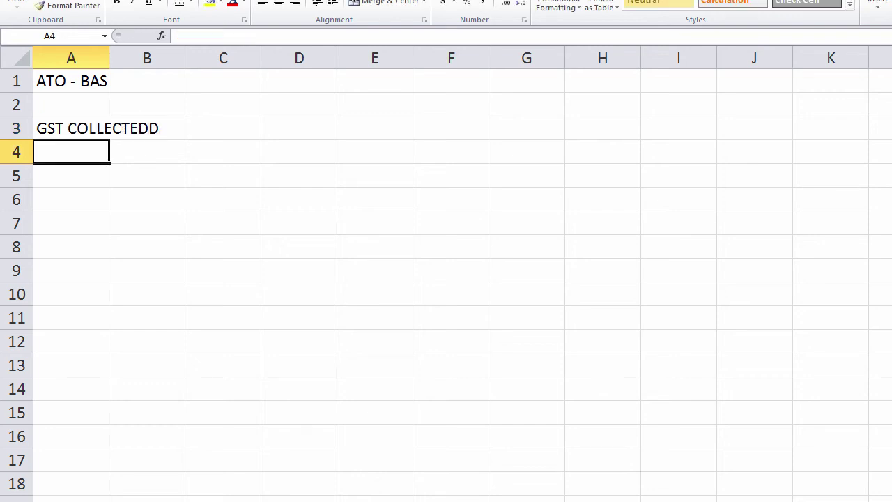
double_click(65, 128)
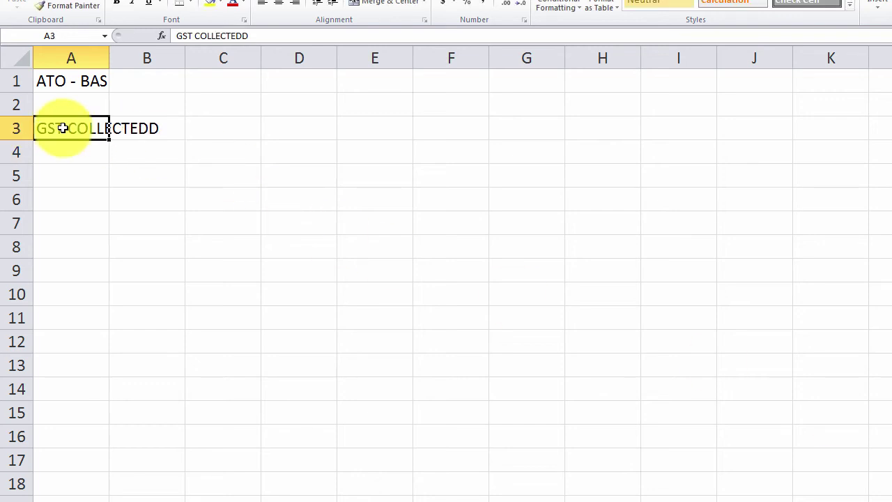
key(Tab)
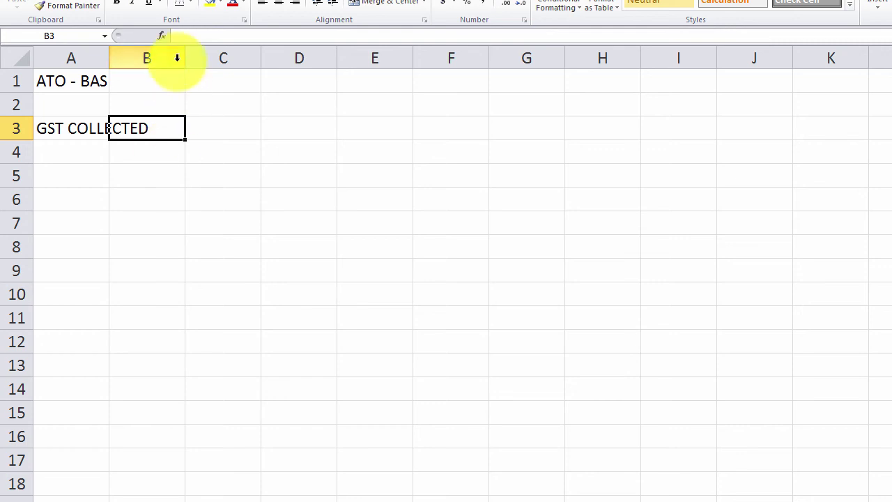
double_click(109, 58)
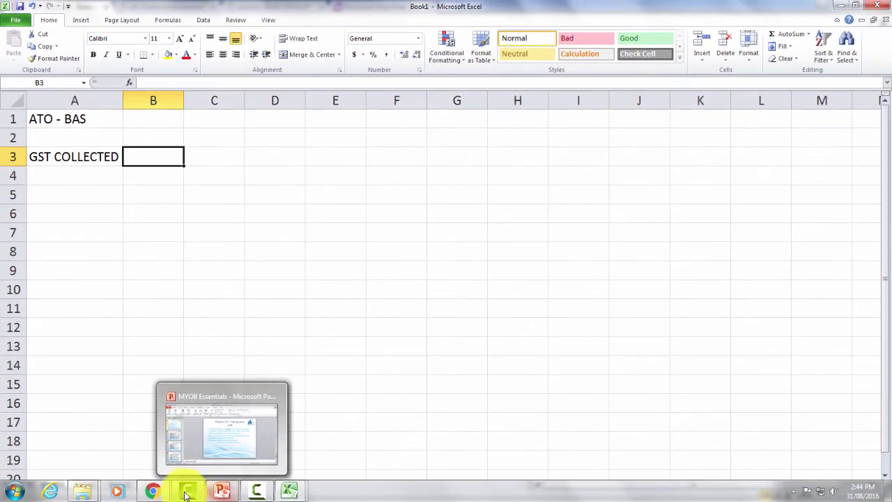
Look up the 1A GST on sales amount in the browser's activity statement report and enter 293.37 in Excel cell B3
click(158, 492)
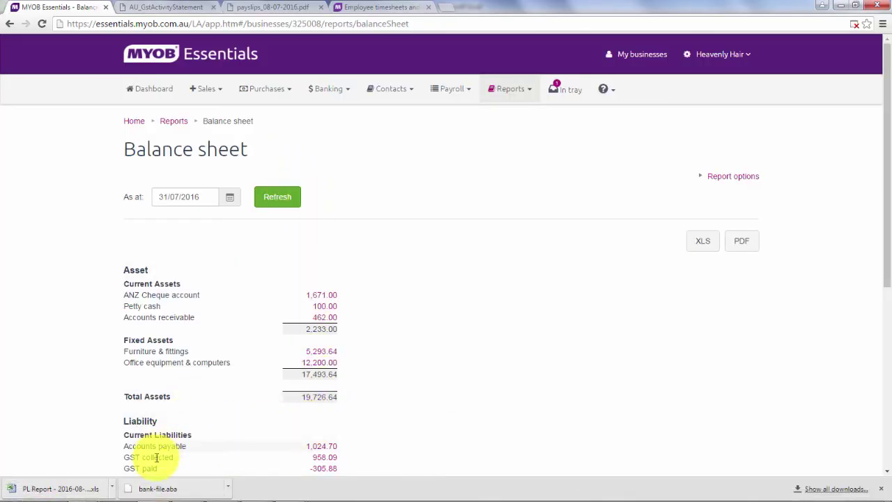
click(185, 13)
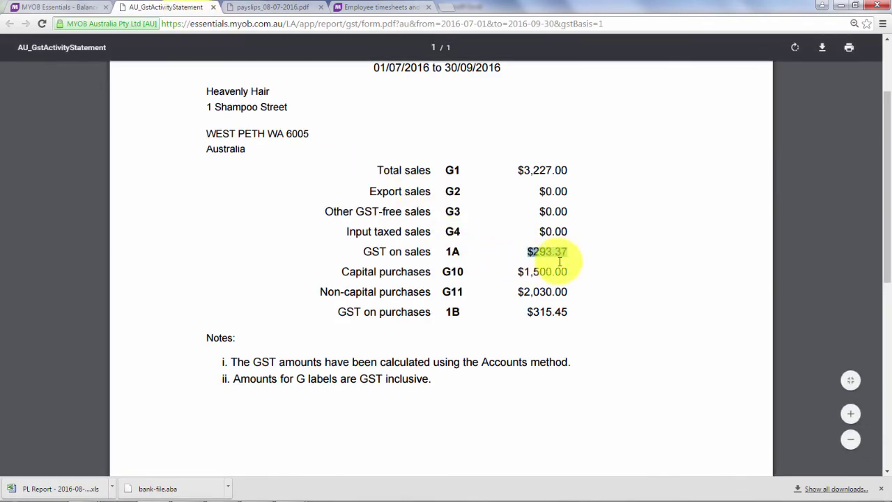
mouse_move(189, 495)
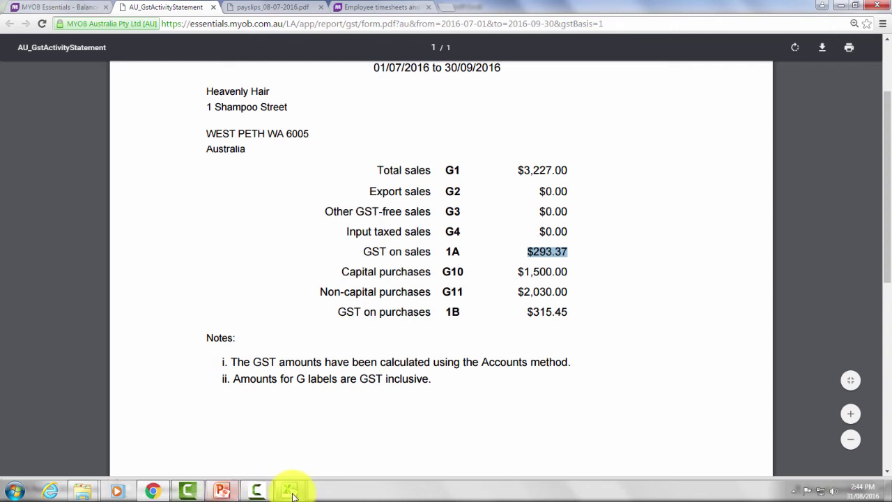
mouse_move(293, 495)
click(335, 458)
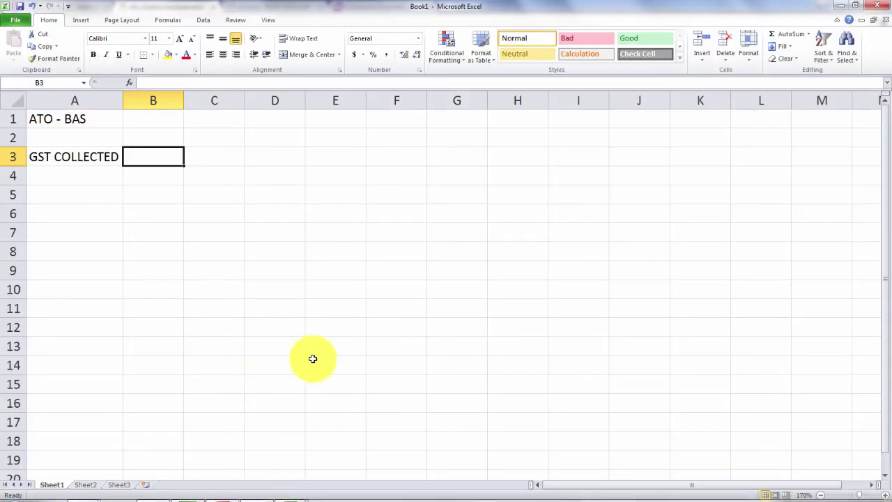
text(293.37)
key(Return)
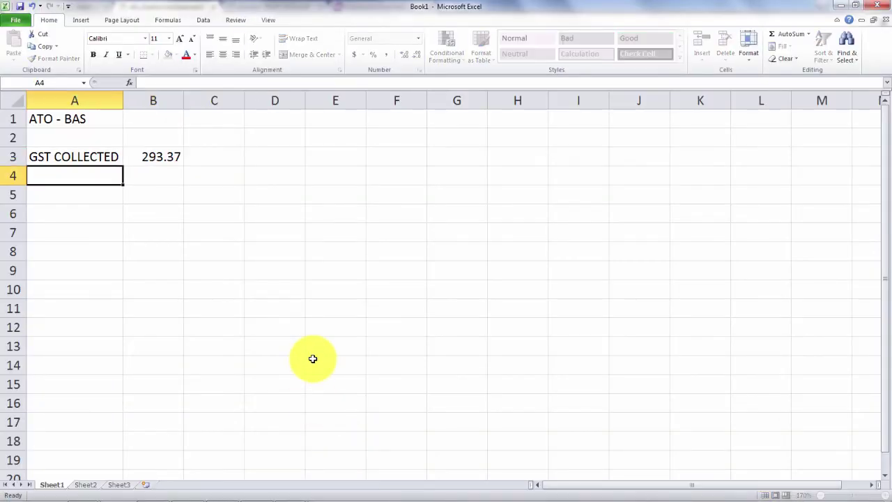
Label cell A4 "ADD PAYG" and enter 24 in B4, taken from PAYG withholdings payable on the MYOB balance sheet
text(ADD PAYG)
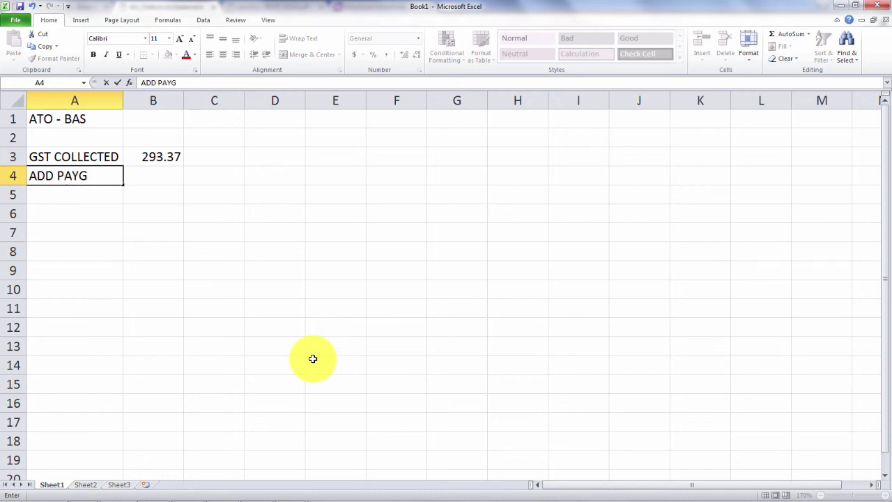
key(Tab)
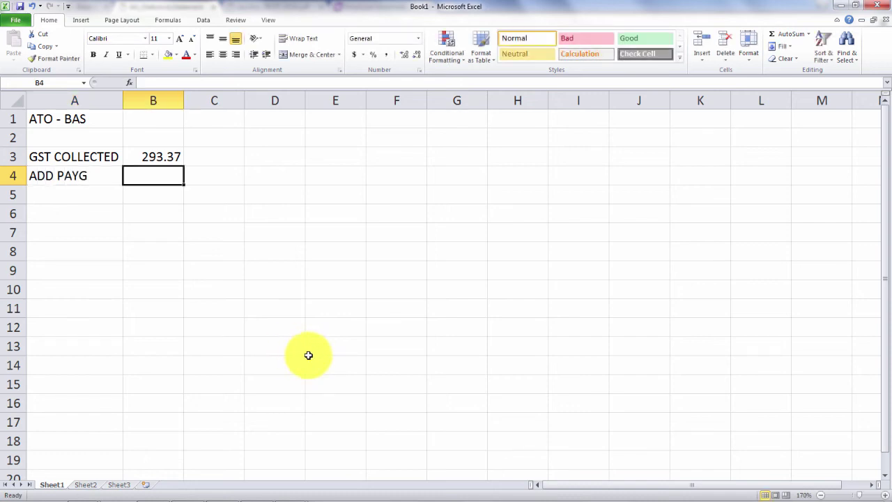
mouse_move(151, 490)
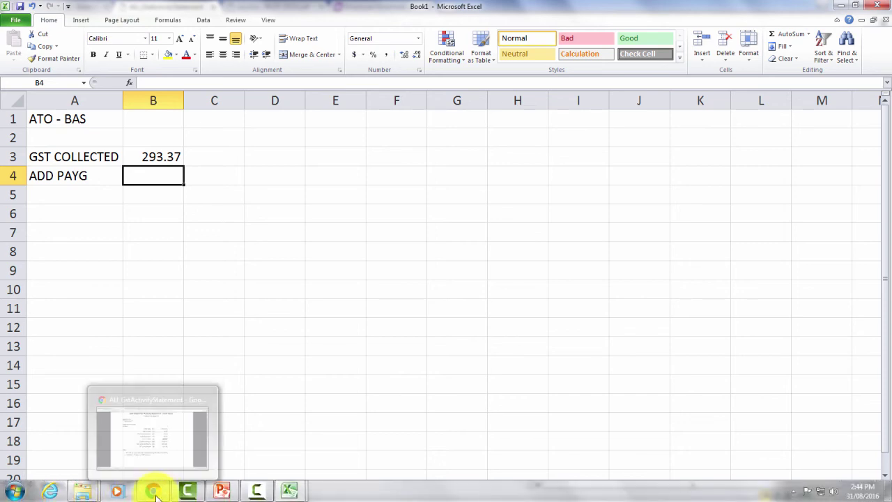
click(172, 468)
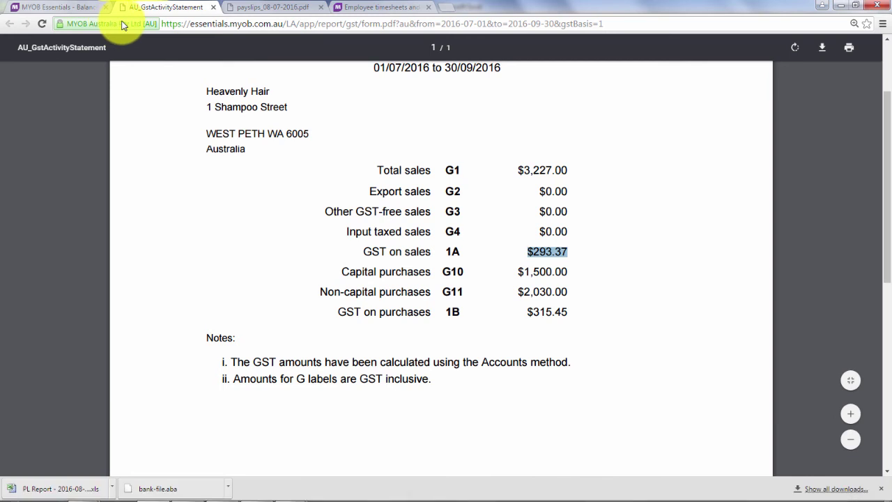
click(88, 12)
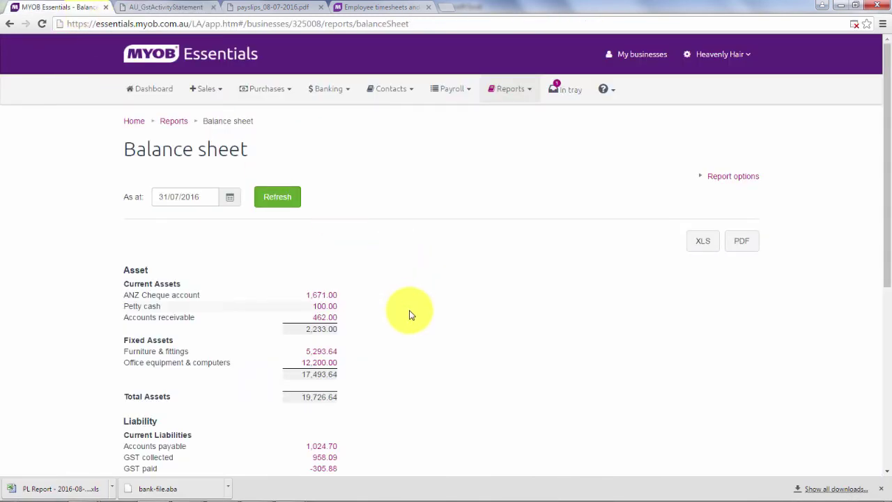
scroll(409, 314, down, 2)
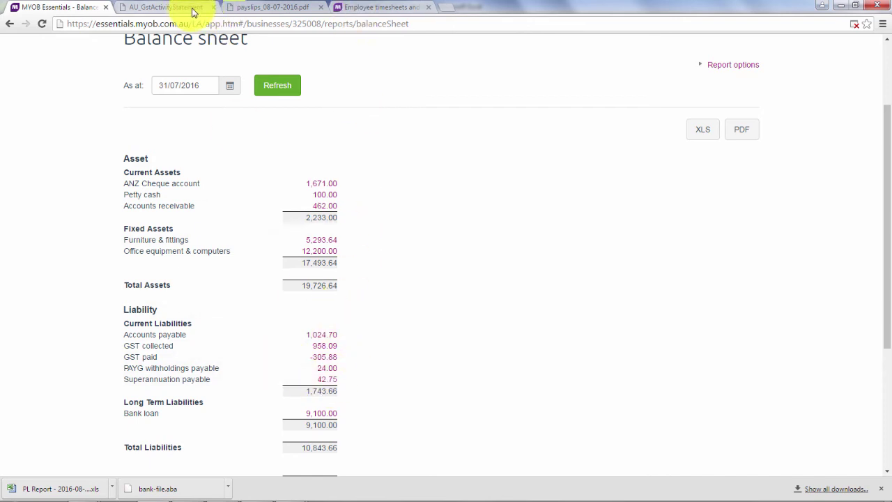
mouse_move(82, 492)
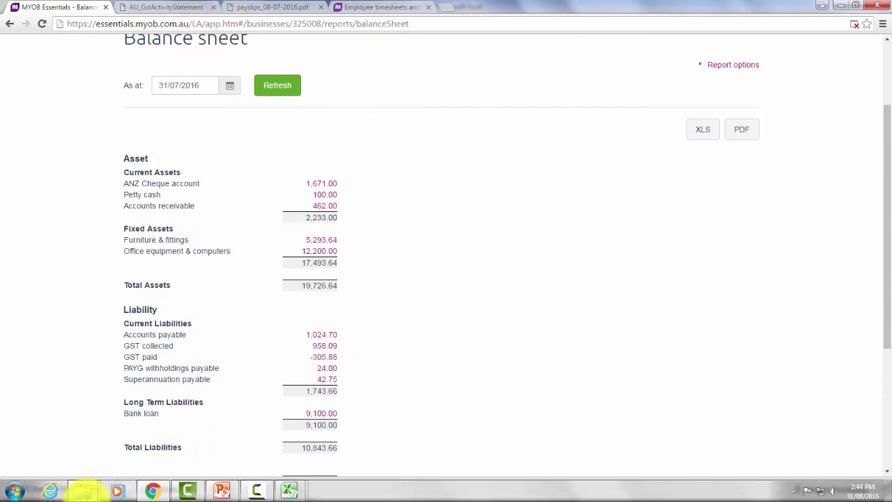
mouse_move(298, 495)
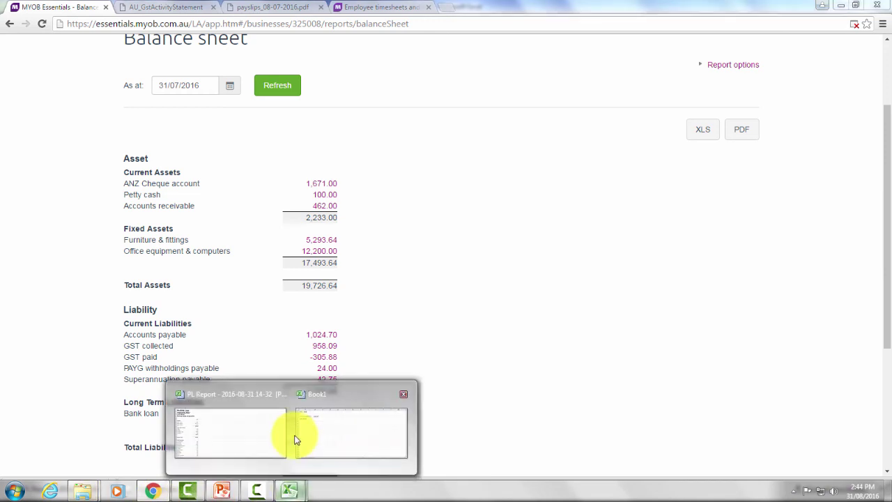
click(328, 428)
text(24)
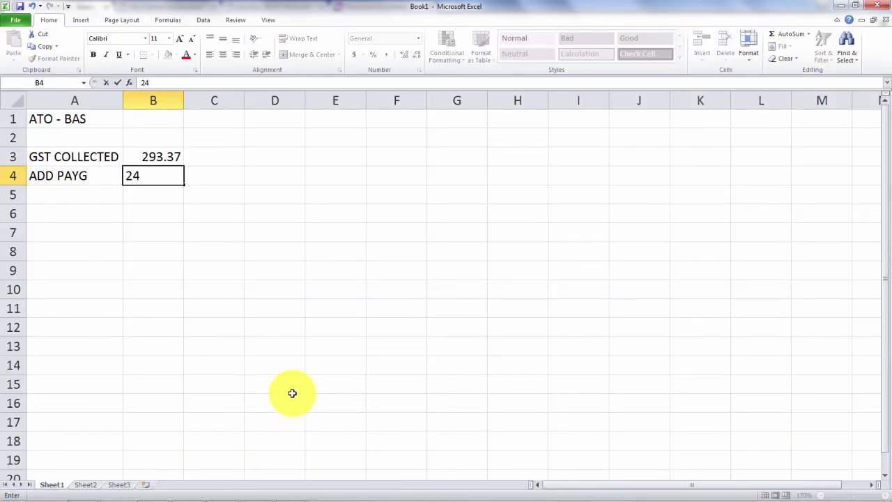
key(Return)
Total the GST collected and PAYG amounts in cell B5 with AutoSum
key(Right)
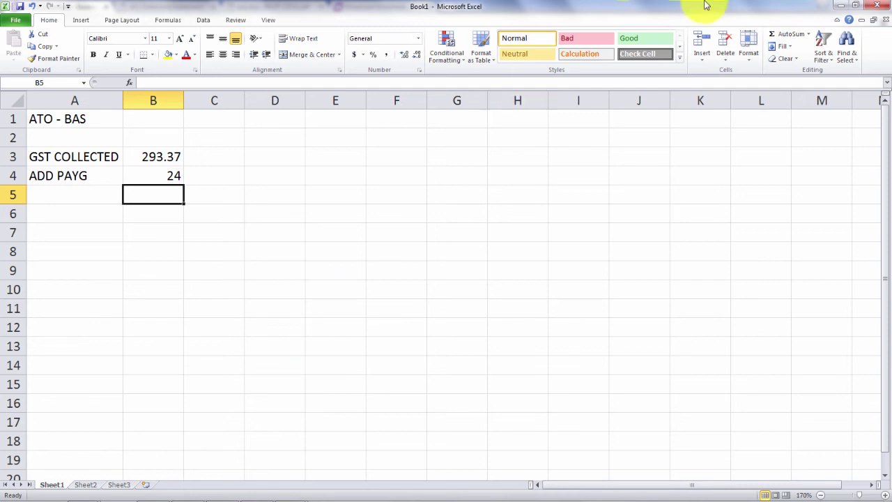
click(797, 34)
key(Return)
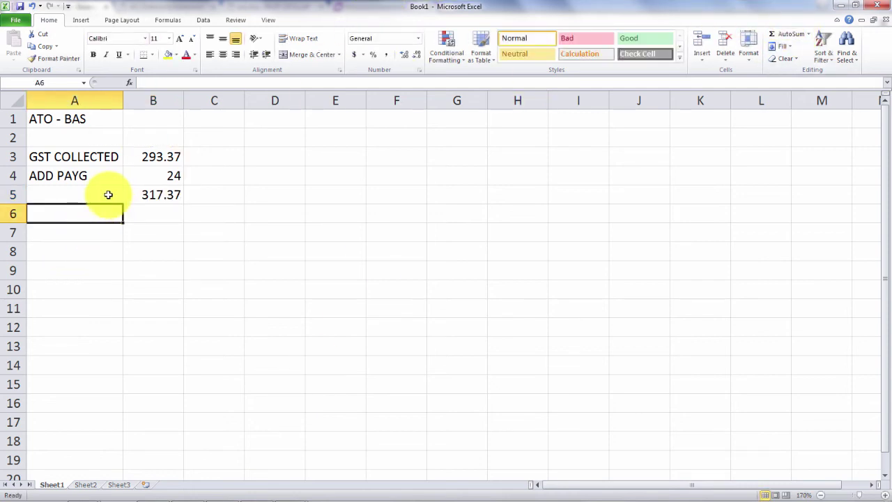
Enter the label "MINUS GST PAID" in cell A6 and widen column A to fit it
text(MINUS)
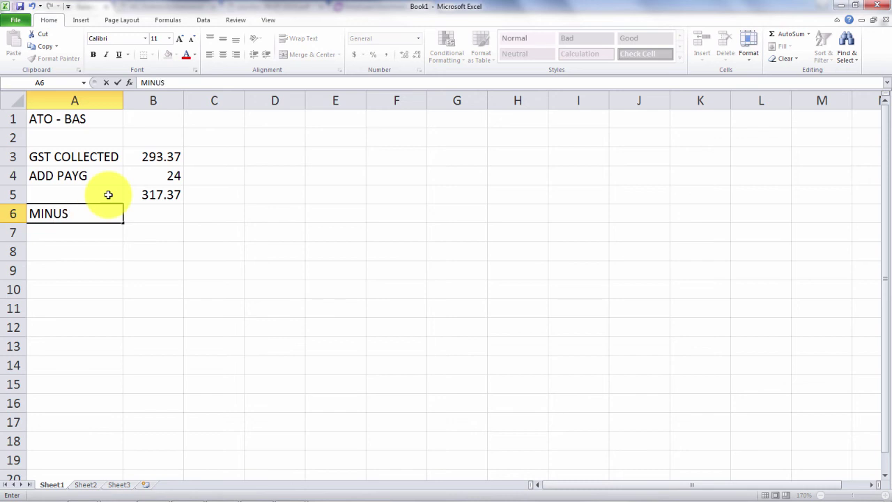
text( GST PAID)
key(Return)
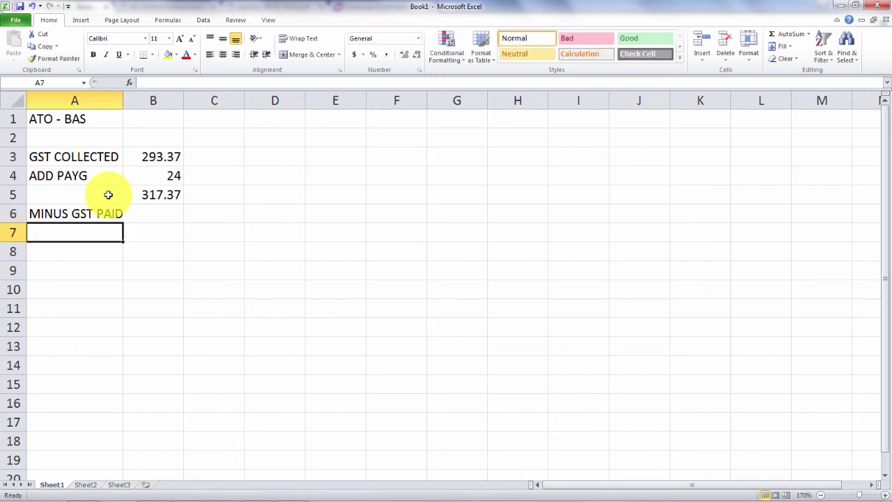
key(Up)
key(Right)
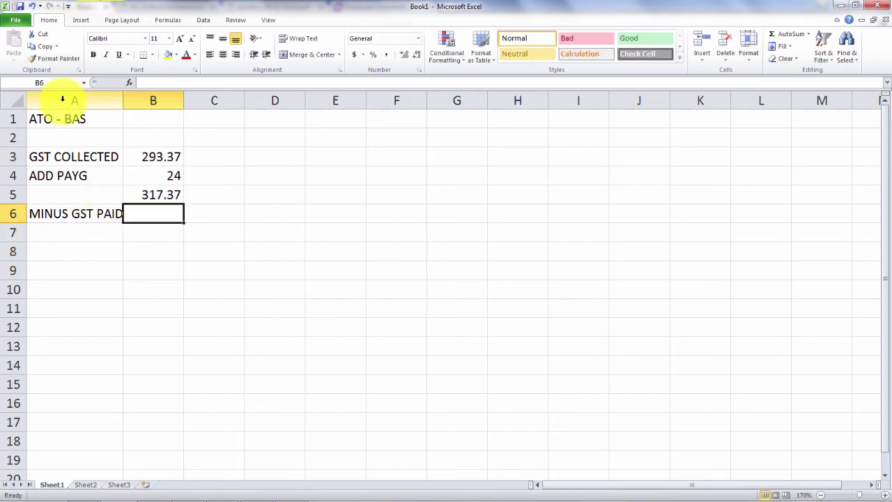
drag(122, 96, 132, 98)
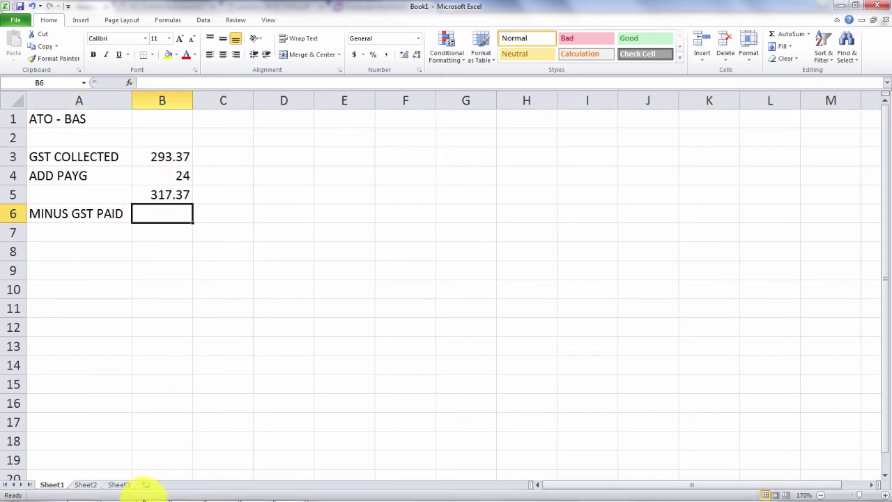
Look up the 1B GST on purchases amount in the browser's activity statement report and enter 315.45 in Excel cell B6
click(153, 490)
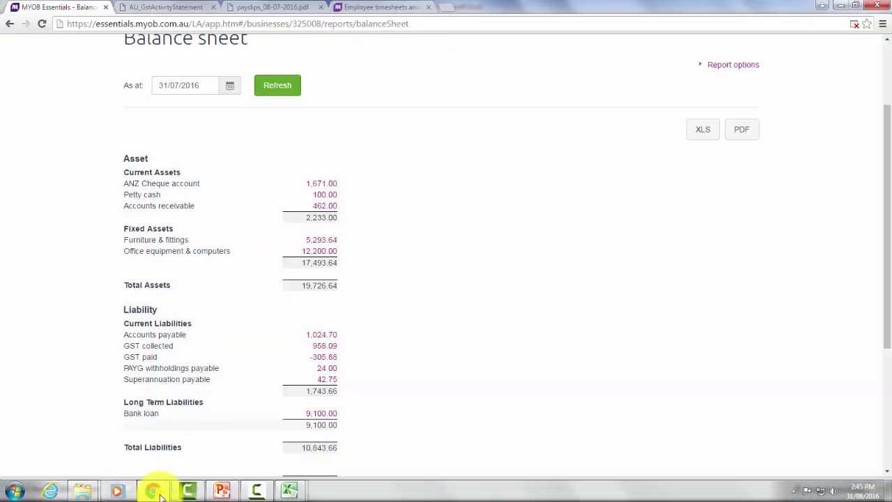
click(171, 8)
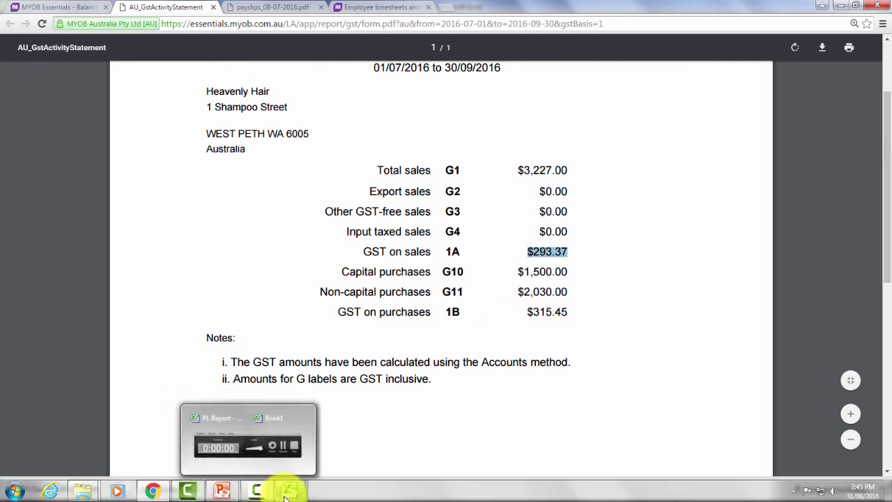
mouse_move(289, 488)
click(370, 439)
text(3)
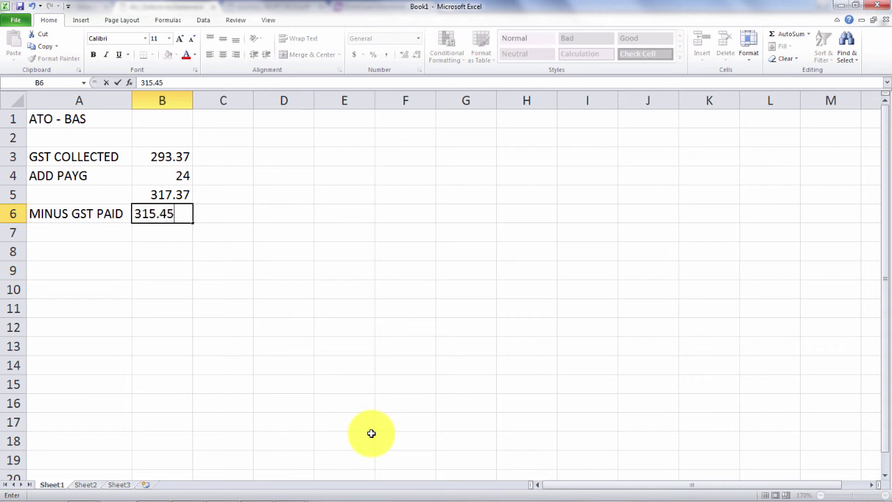
text(15.45)
key(Return)
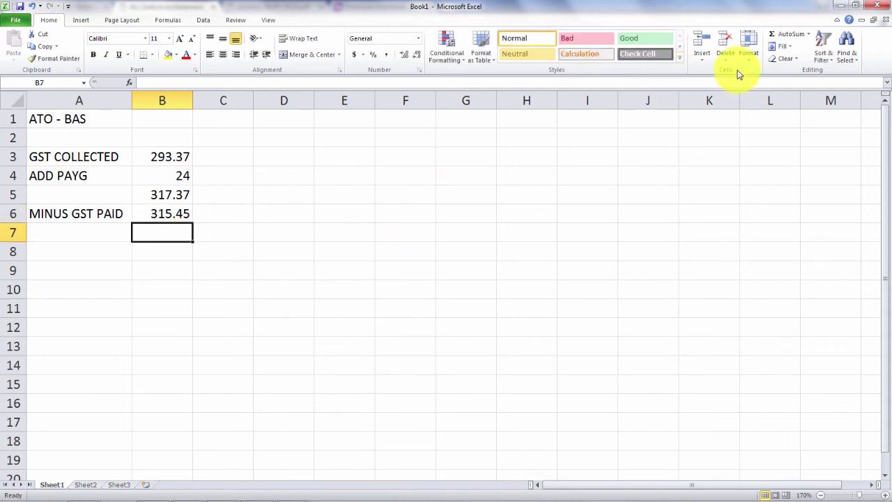
Calculate the net BAS amount in cell B7 with the formula =B5-B6
text(=)
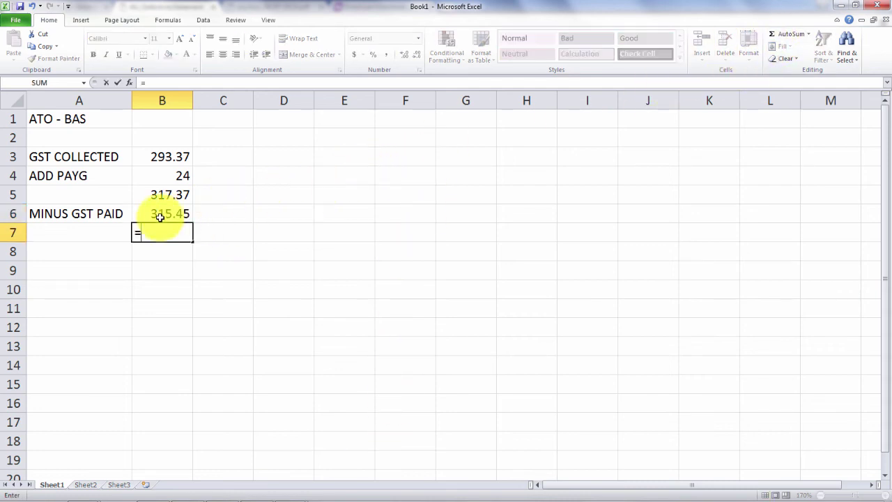
click(166, 194)
text(-)
click(174, 219)
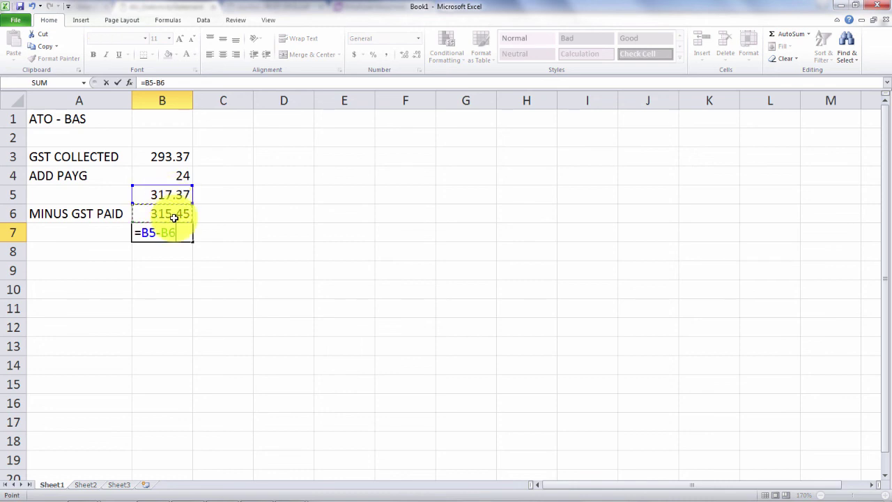
key(Return)
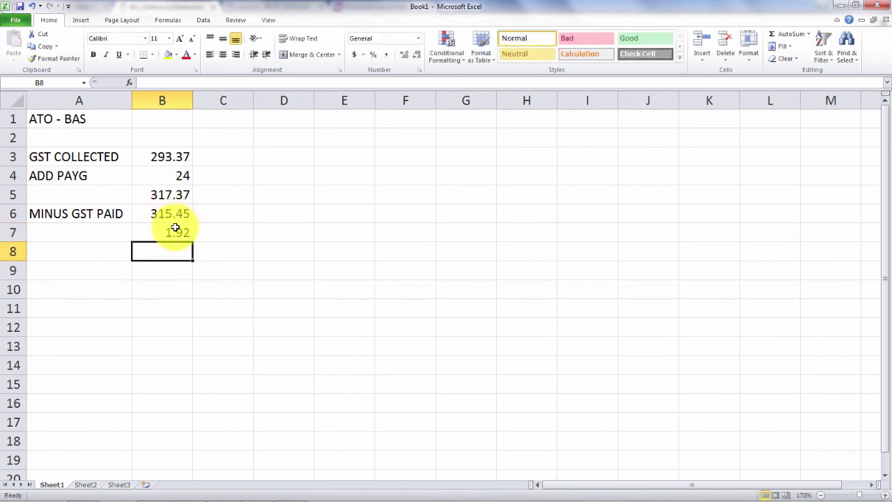
click(175, 231)
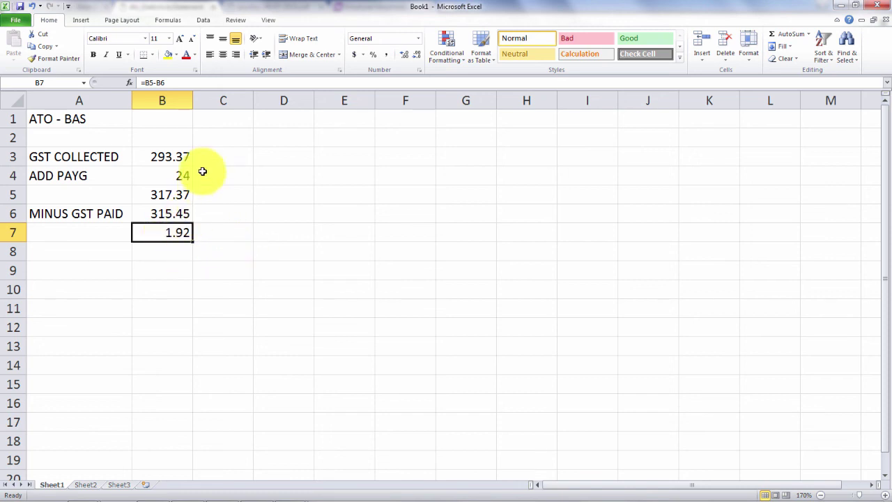
Enter the whole-dollar amounts 293, 24, 317, 315 and 2 in cells C3 to C7 beside the exact figures
click(217, 157)
text(2)
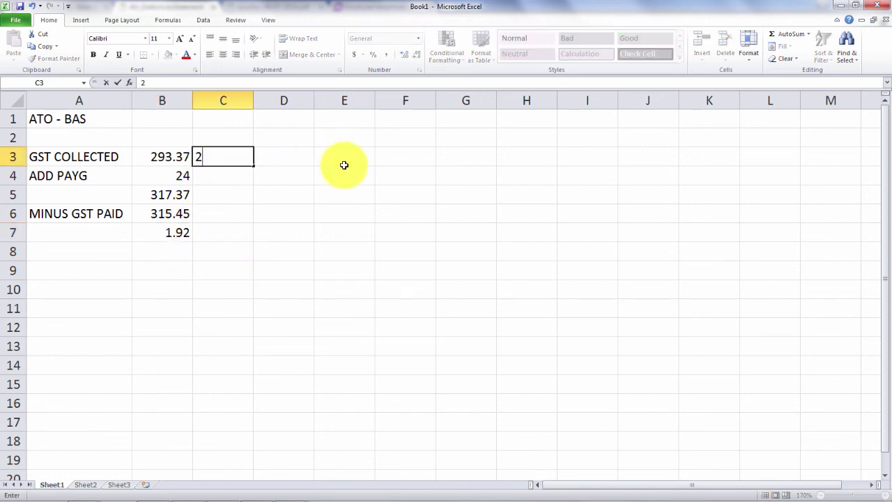
text(93)
key(Return)
text(24)
key(Return)
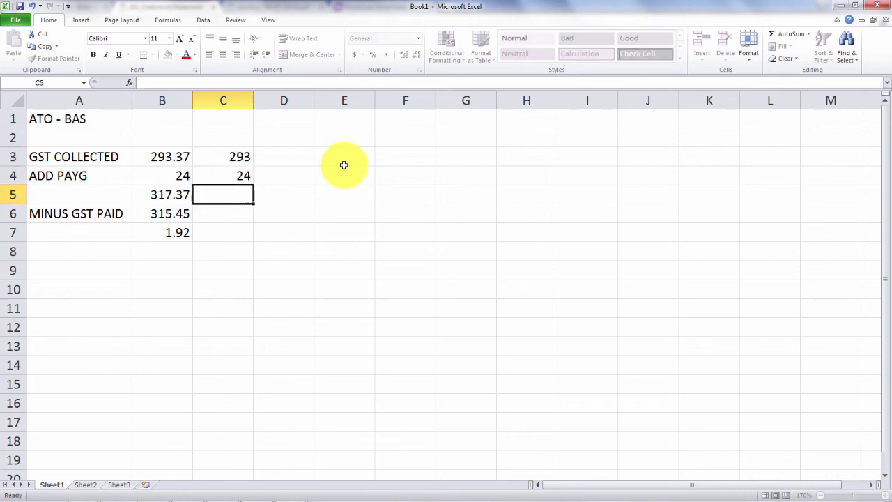
text(317)
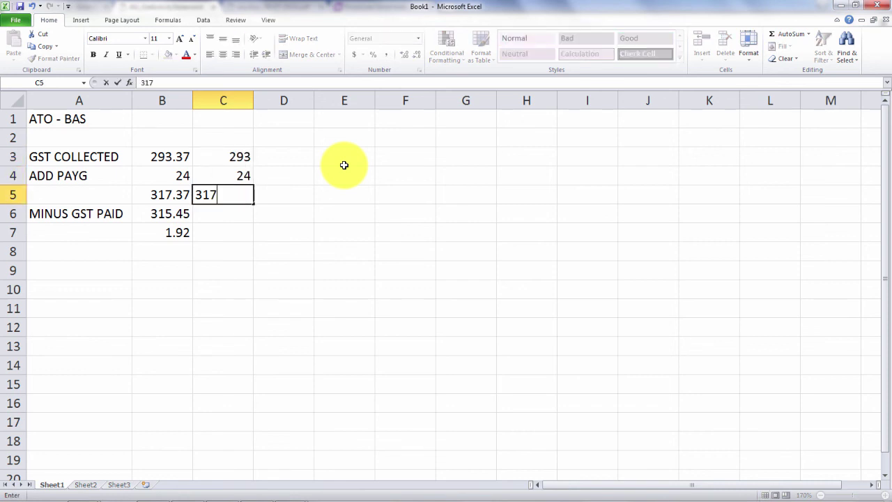
key(Return)
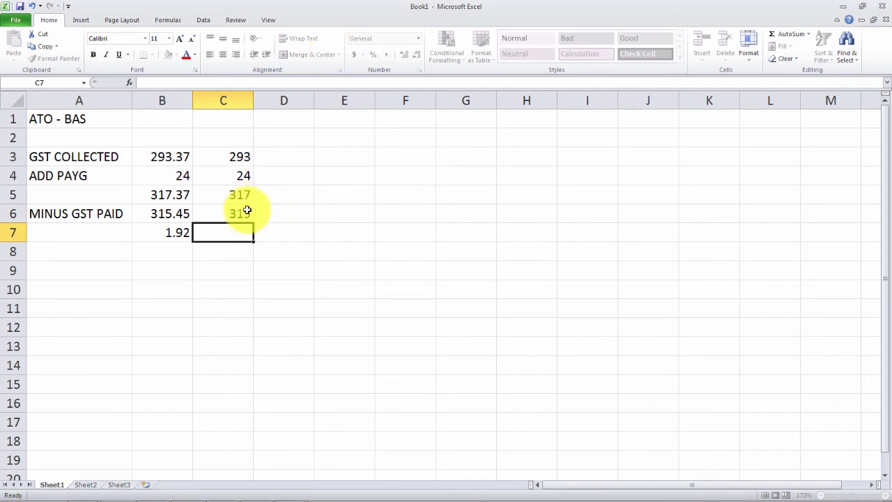
text(2)
key(Tab)
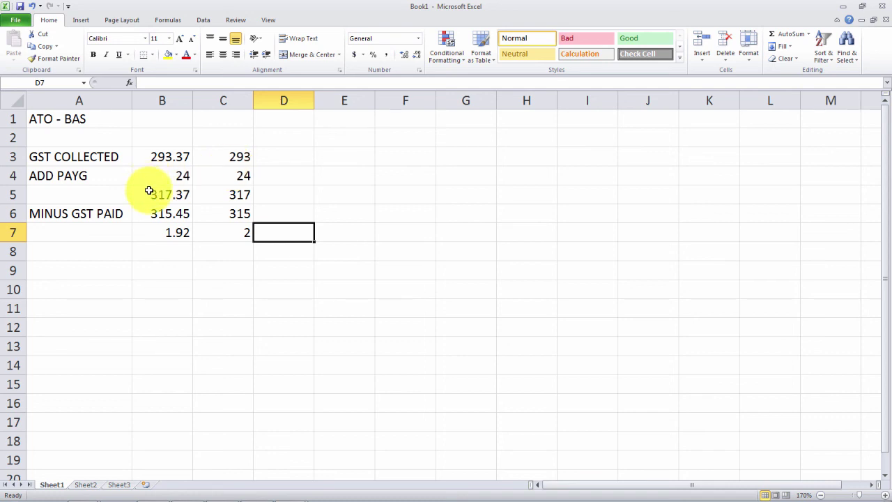
Switch to the browser and review the cash-basis GST activity statement report
mouse_move(218, 490)
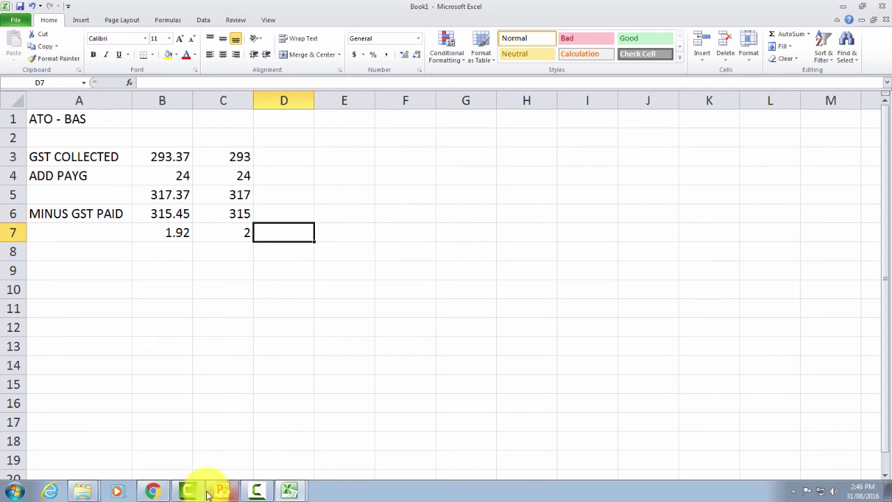
click(155, 492)
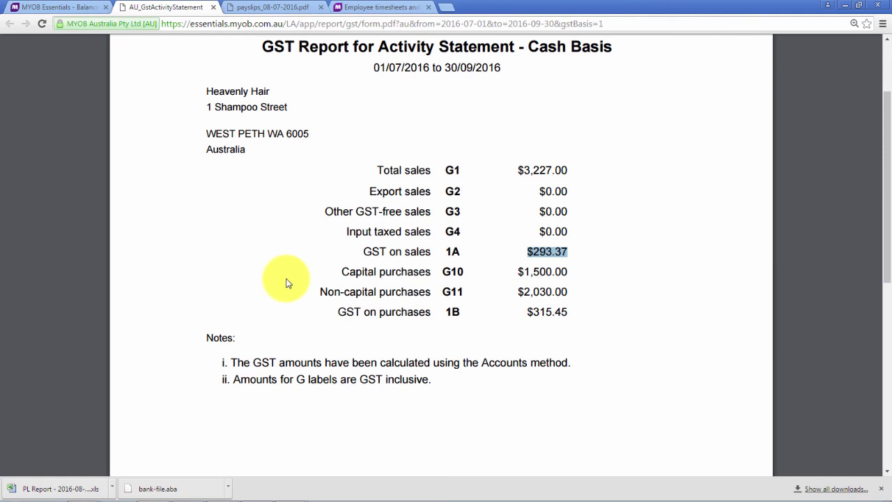
scroll(286, 283, up, 2)
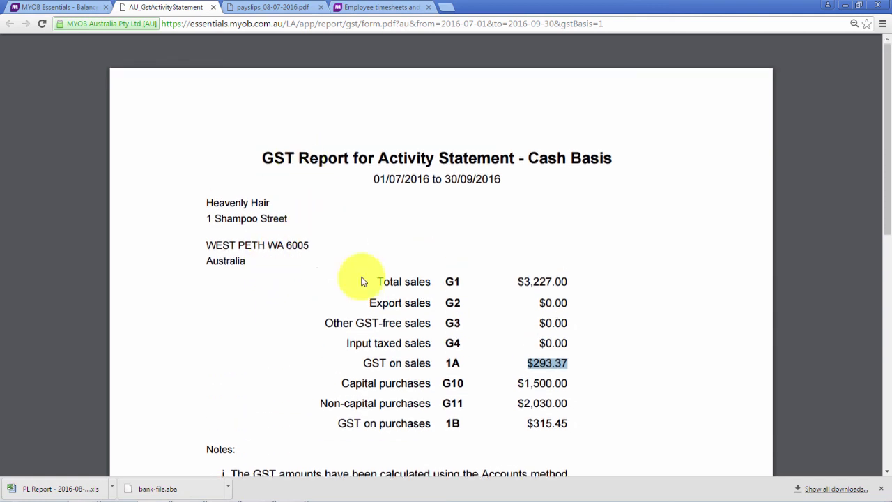
scroll(285, 185, down, 1)
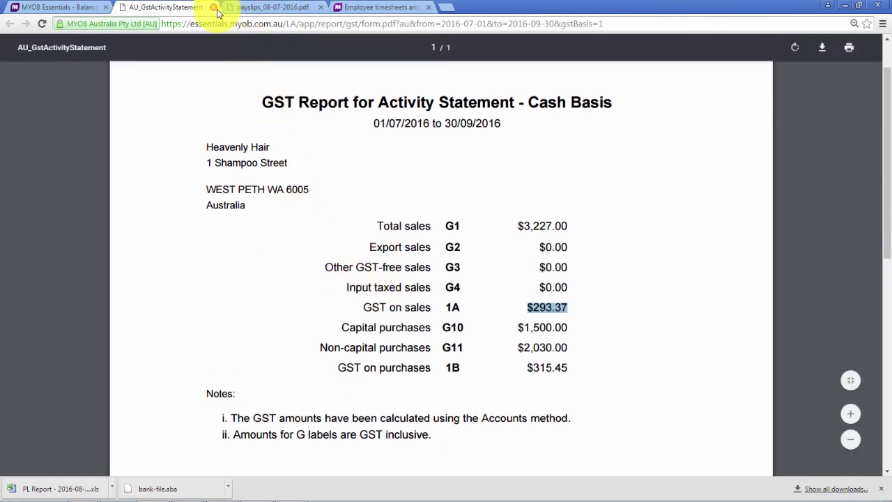